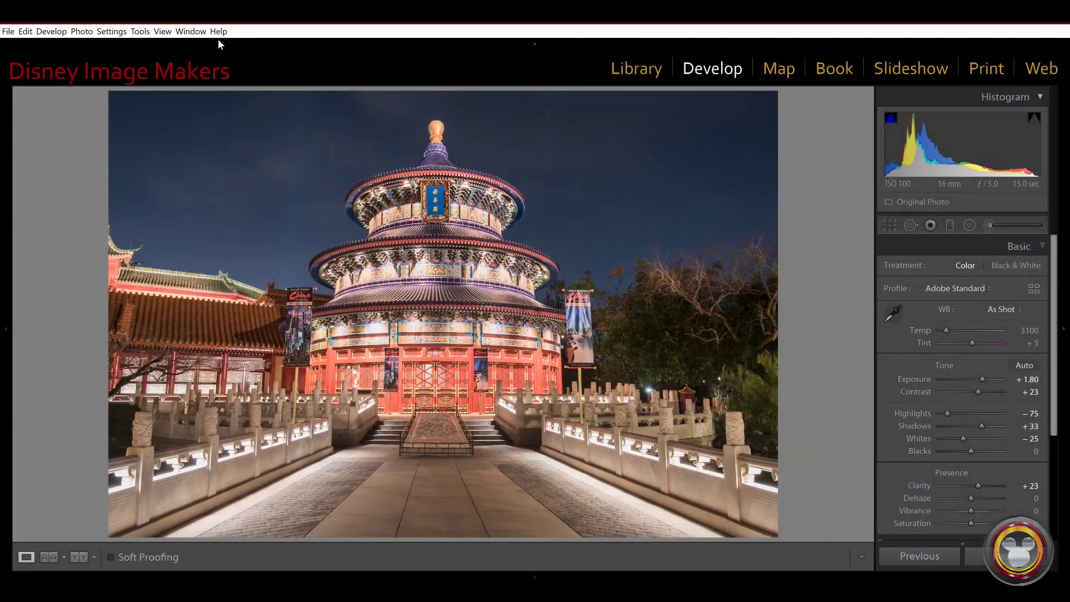
In the Library Watermark Editor, replace the Copyright placeholder text with 'Disney Image Makers'
{"action": "left_click", "coordinate": [637, 69]}
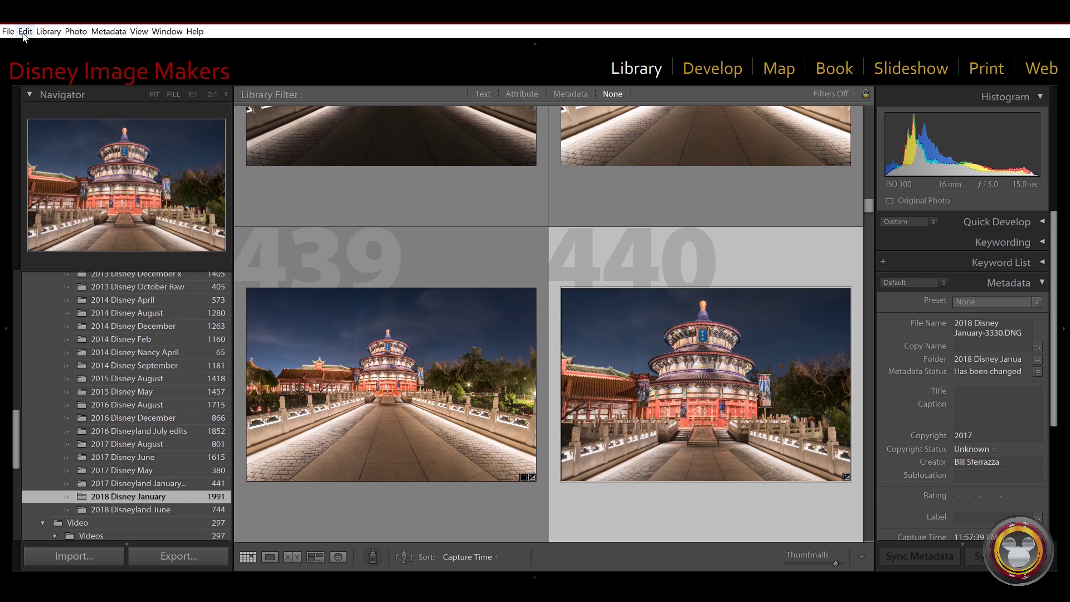
{"action": "left_click", "coordinate": [25, 33]}
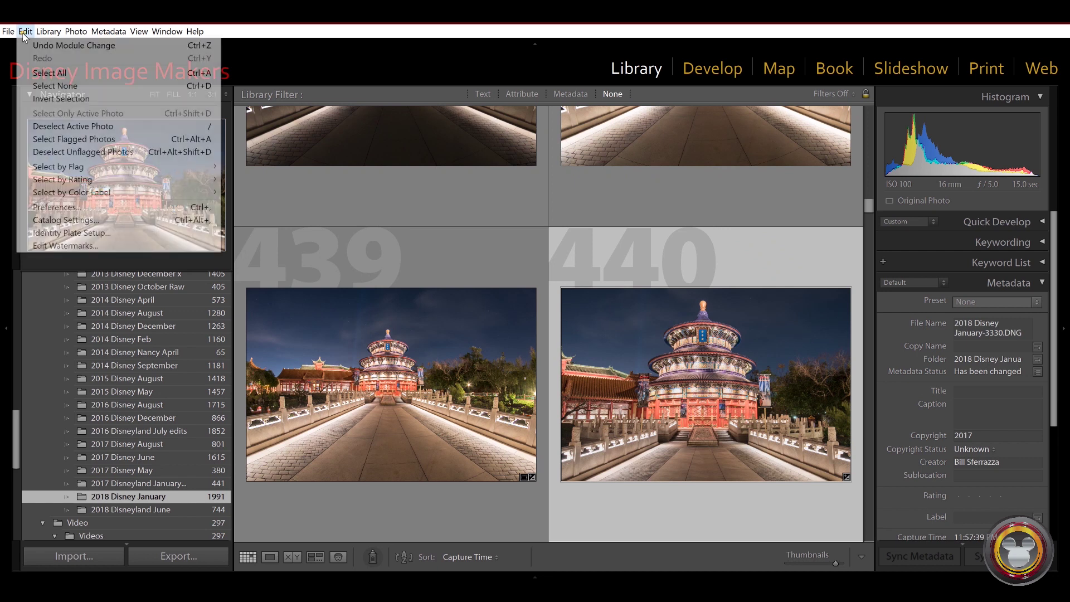
{"action": "left_click", "coordinate": [55, 245]}
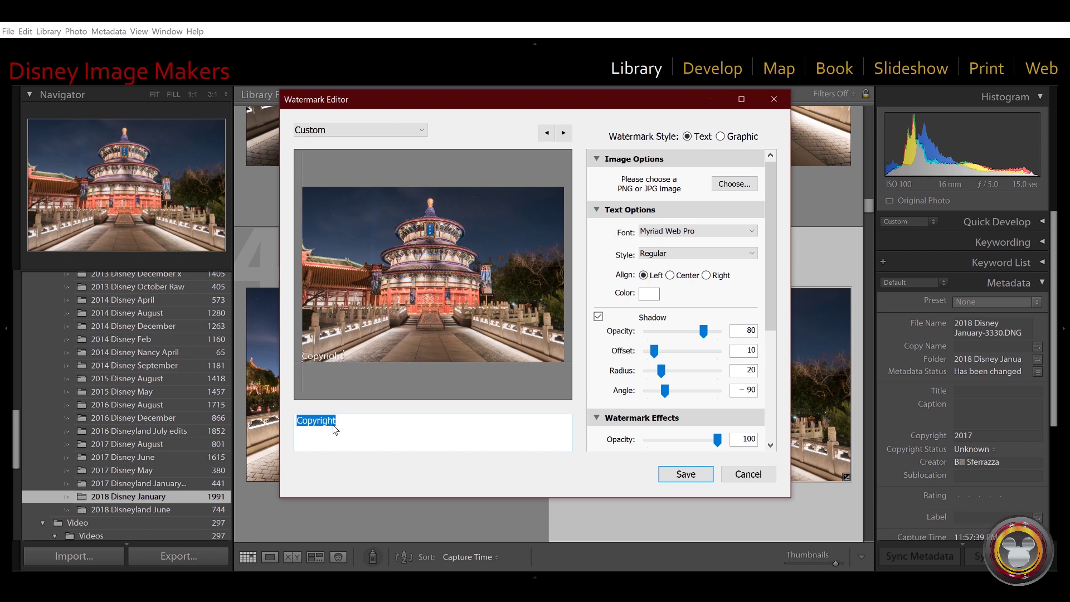
{"action": "left_click_drag", "start_coordinate": [339, 425], "coordinate": [297, 426]}
{"action": "type", "text": "Disney"}
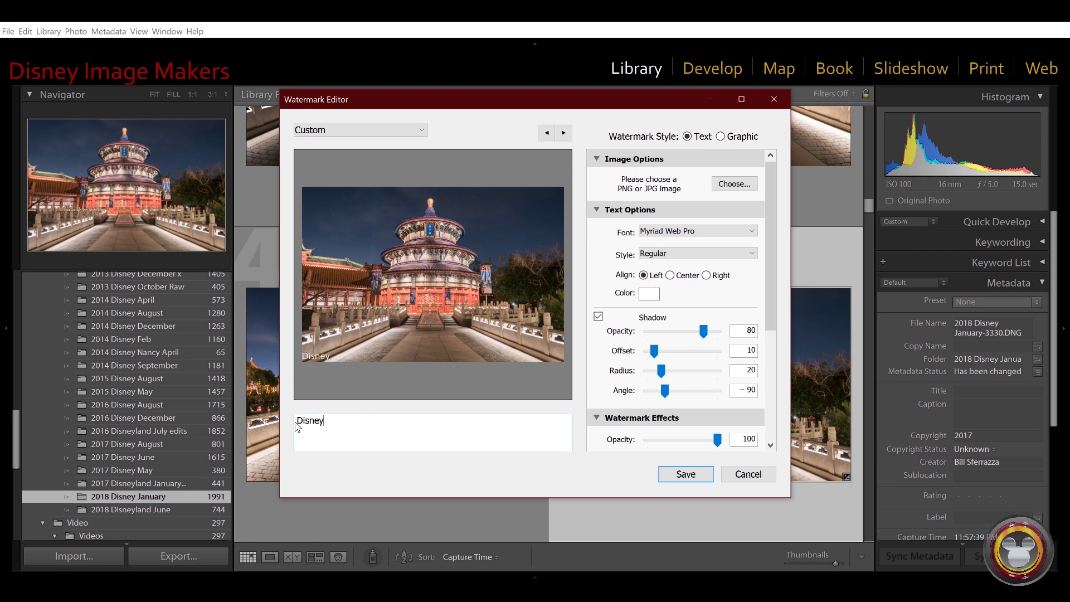
{"action": "type", "text": " Image Makers"}
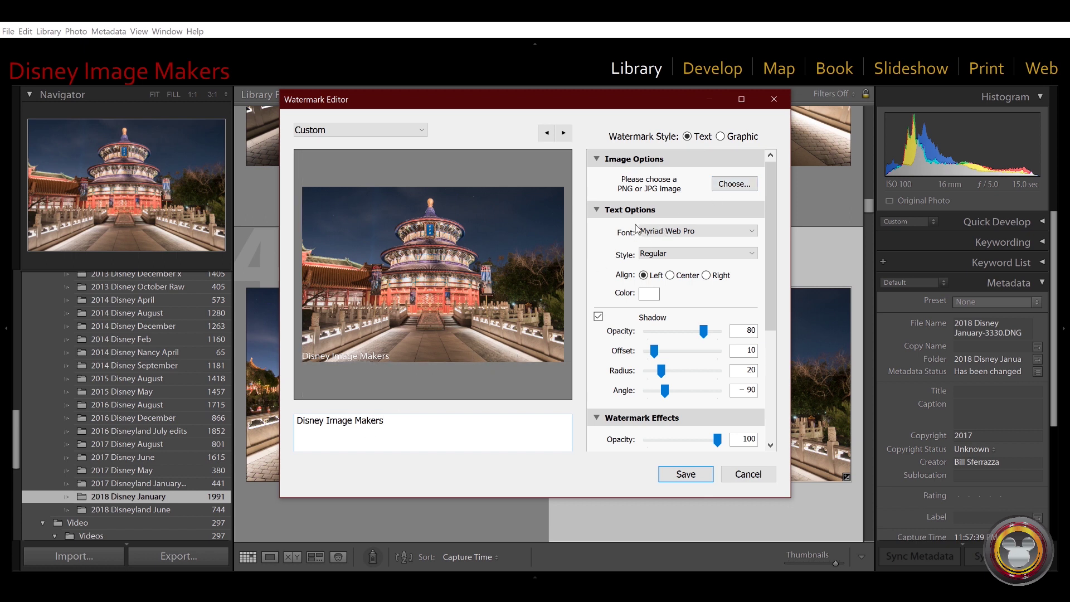
Set the watermark font to Segoe UI Emoji in Regular style, trying center and right alignment
{"action": "left_click", "coordinate": [752, 232]}
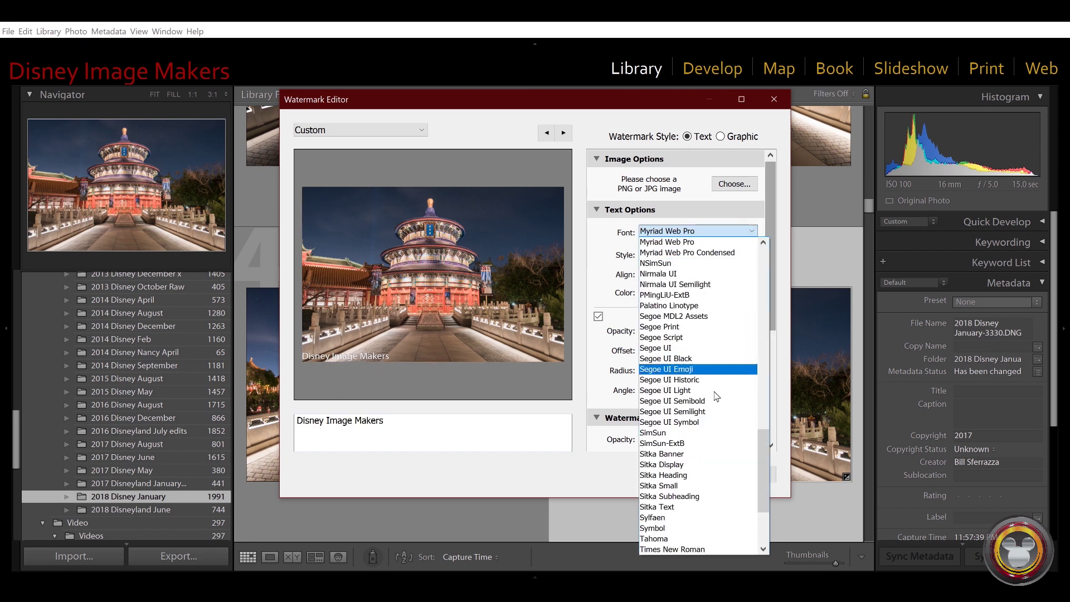
{"action": "left_click", "coordinate": [689, 374]}
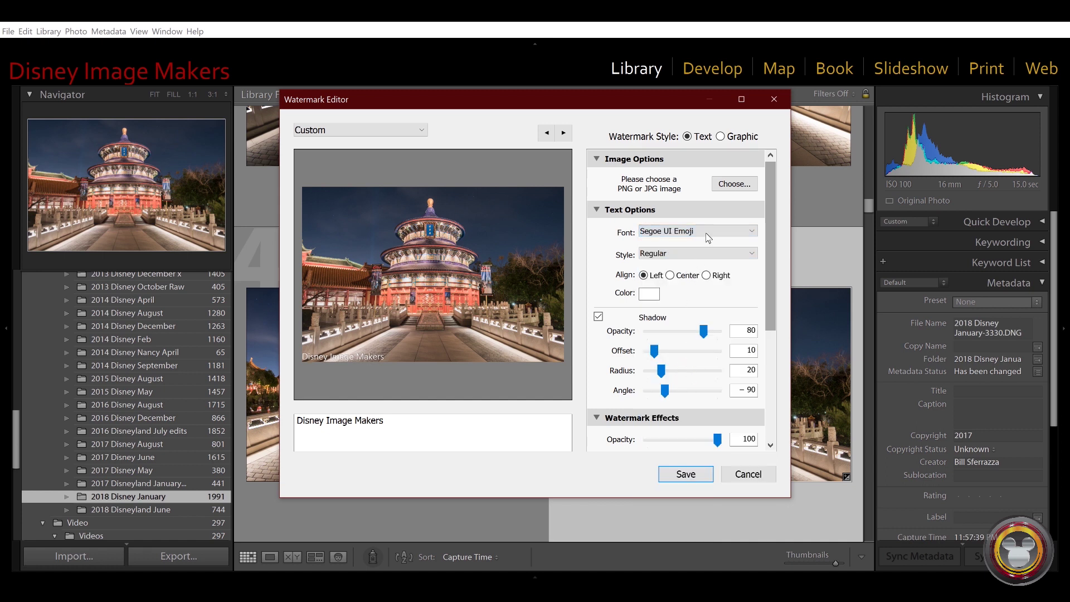
{"action": "left_click", "coordinate": [712, 256]}
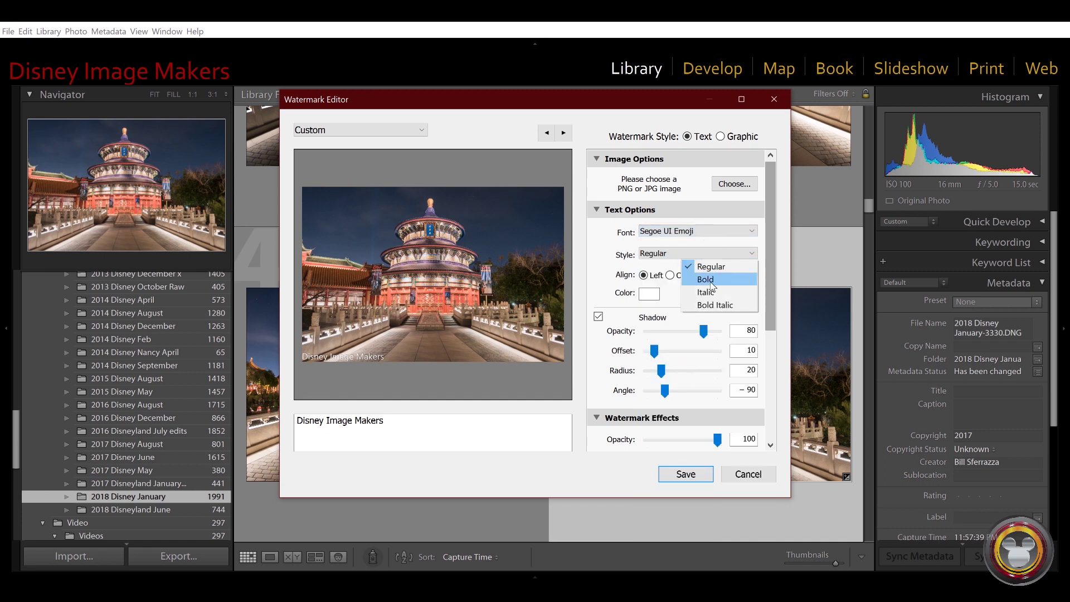
{"action": "left_click", "coordinate": [709, 311]}
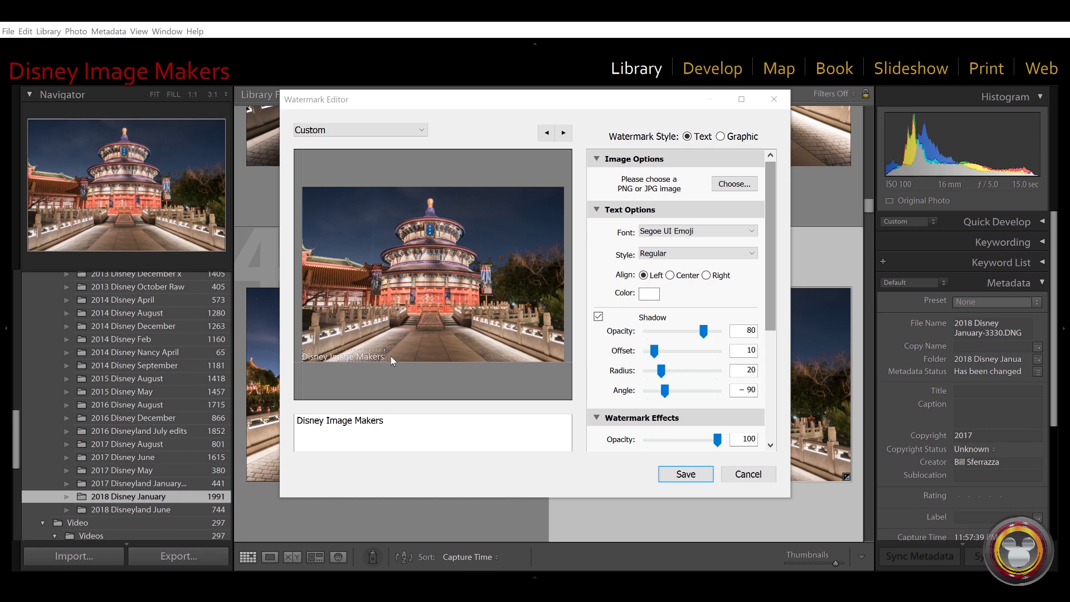
{"action": "left_click", "coordinate": [670, 275]}
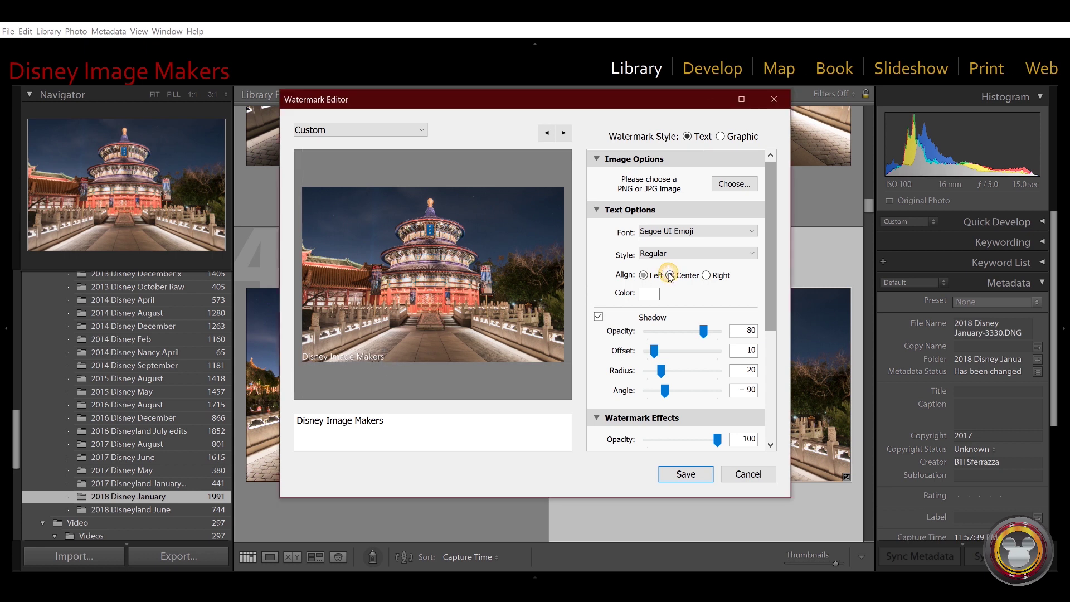
{"action": "left_click", "coordinate": [707, 276]}
{"action": "left_click", "coordinate": [644, 276]}
{"action": "left_click", "coordinate": [648, 294]}
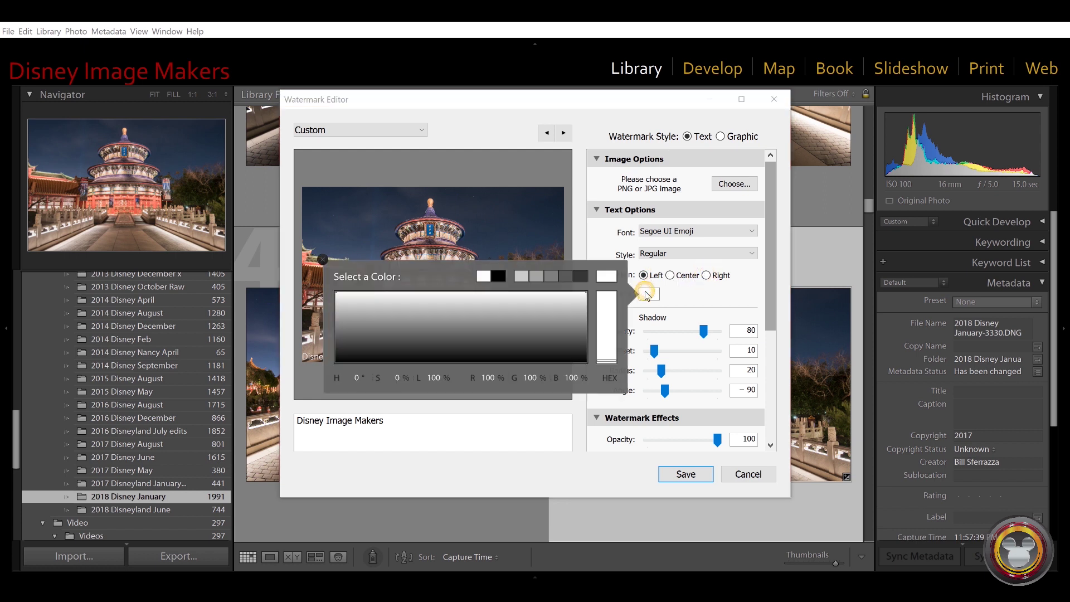
{"action": "left_click", "coordinate": [500, 272]}
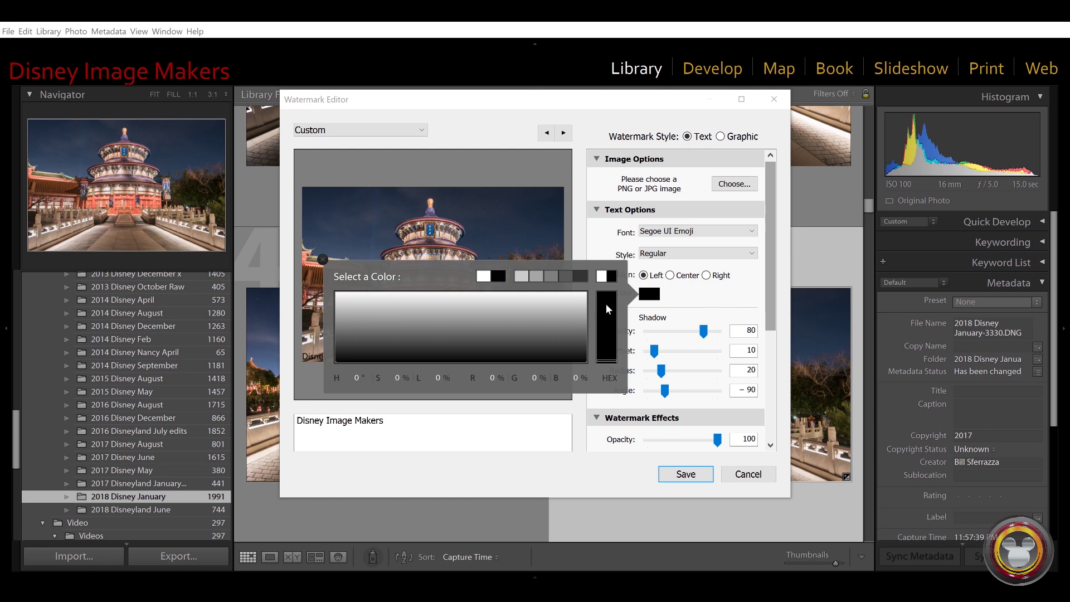
{"action": "left_click", "coordinate": [650, 276]}
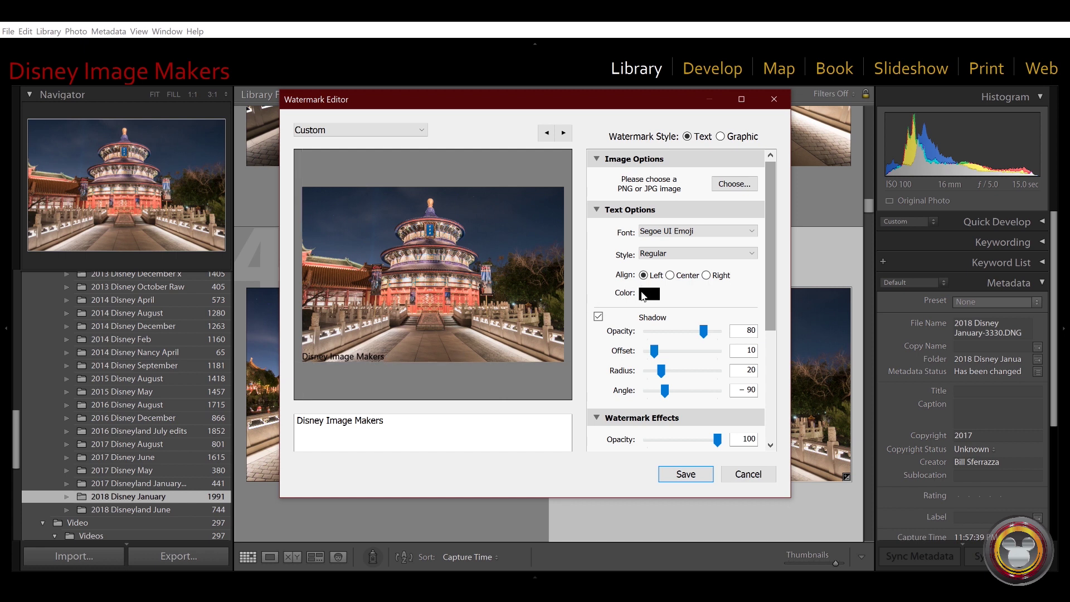
{"action": "left_click", "coordinate": [642, 293]}
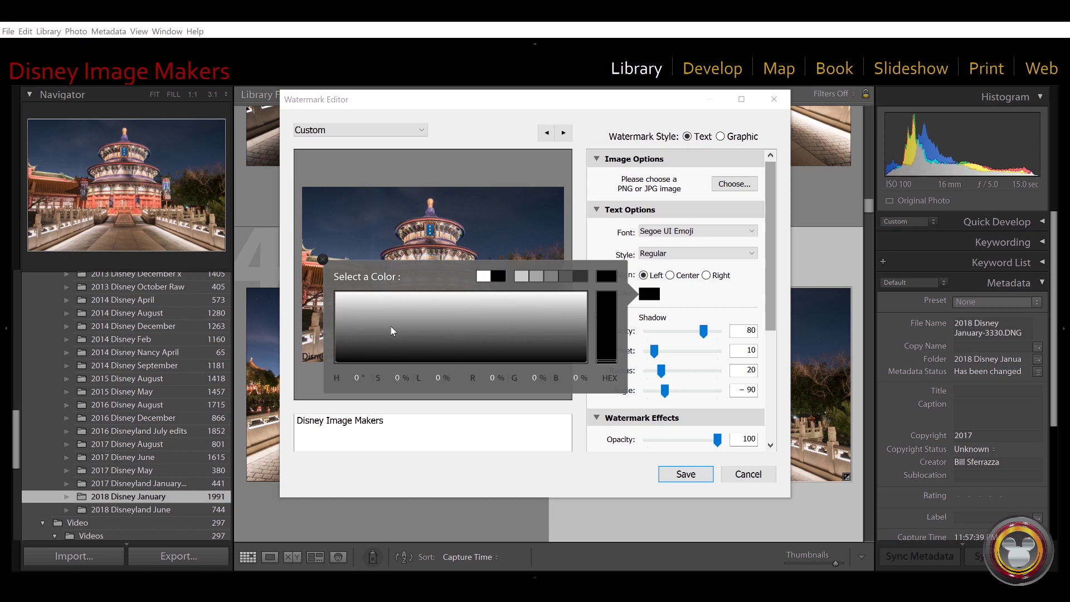
{"action": "left_click", "coordinate": [527, 326]}
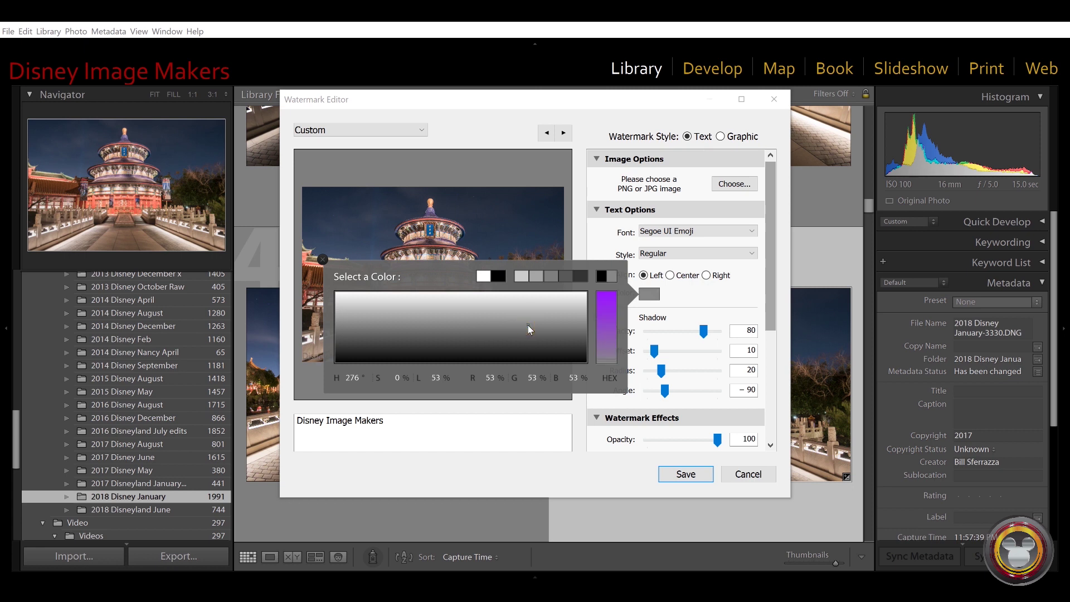
{"action": "left_click", "coordinate": [607, 311]}
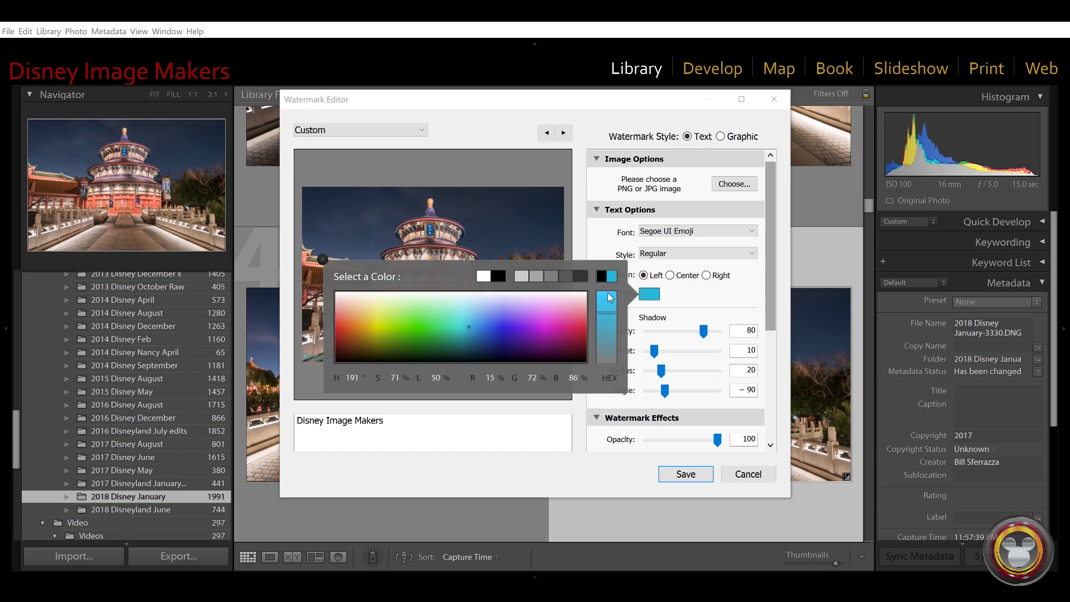
{"action": "left_click", "coordinate": [550, 327]}
{"action": "left_click", "coordinate": [463, 318]}
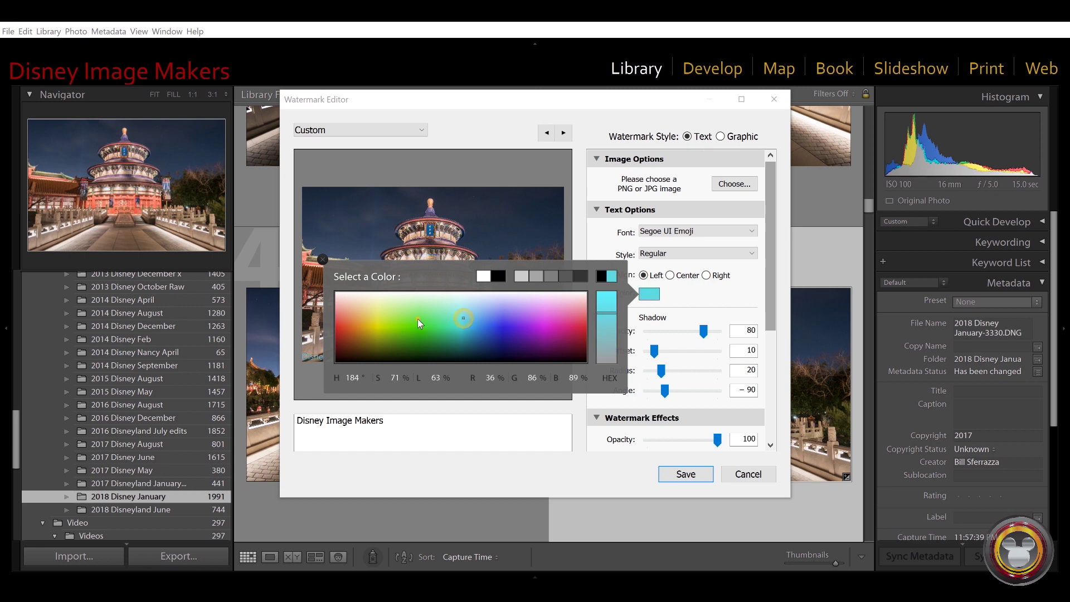
{"action": "left_click", "coordinate": [385, 323]}
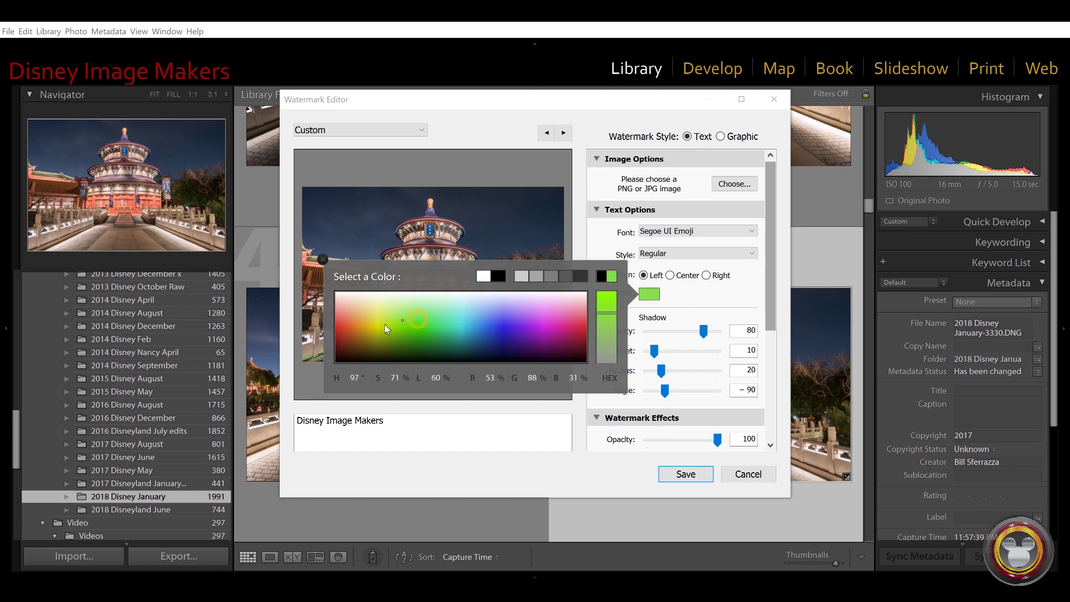
{"action": "left_click", "coordinate": [657, 296]}
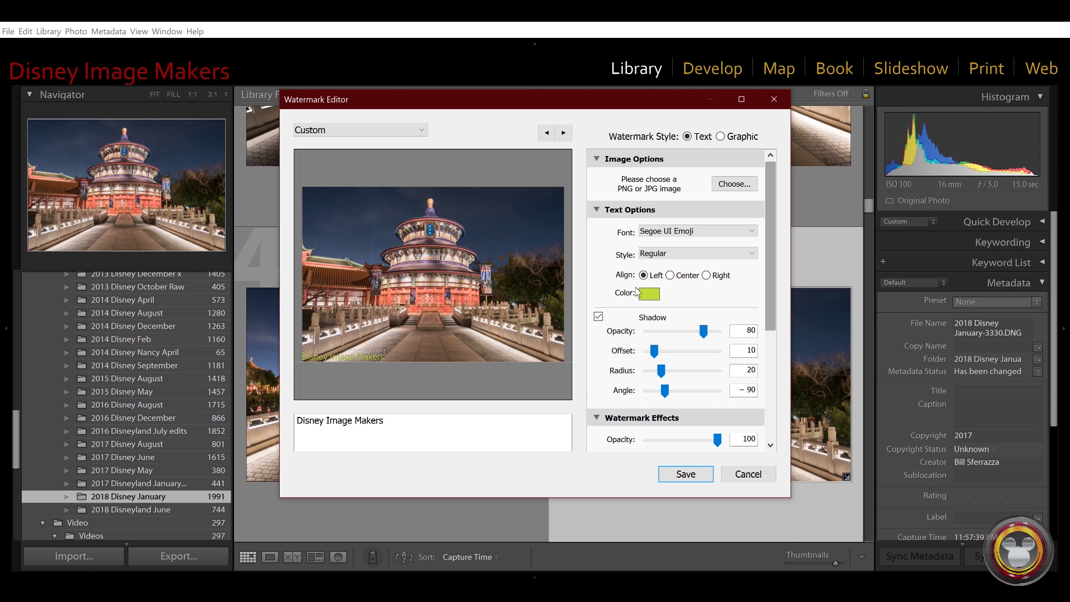
{"action": "left_click", "coordinate": [651, 297]}
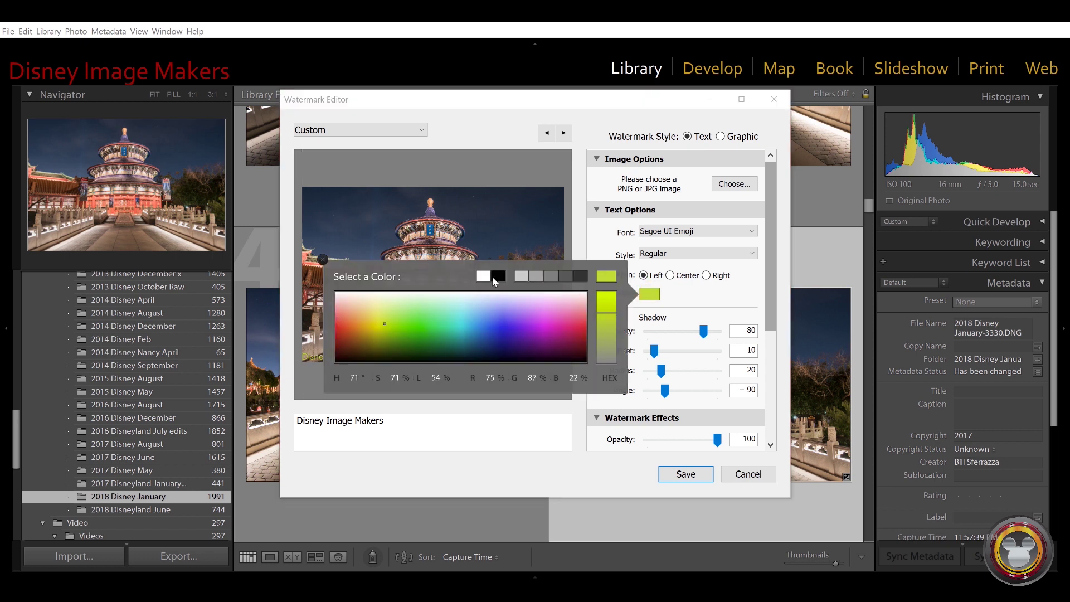
{"action": "left_click", "coordinate": [484, 277]}
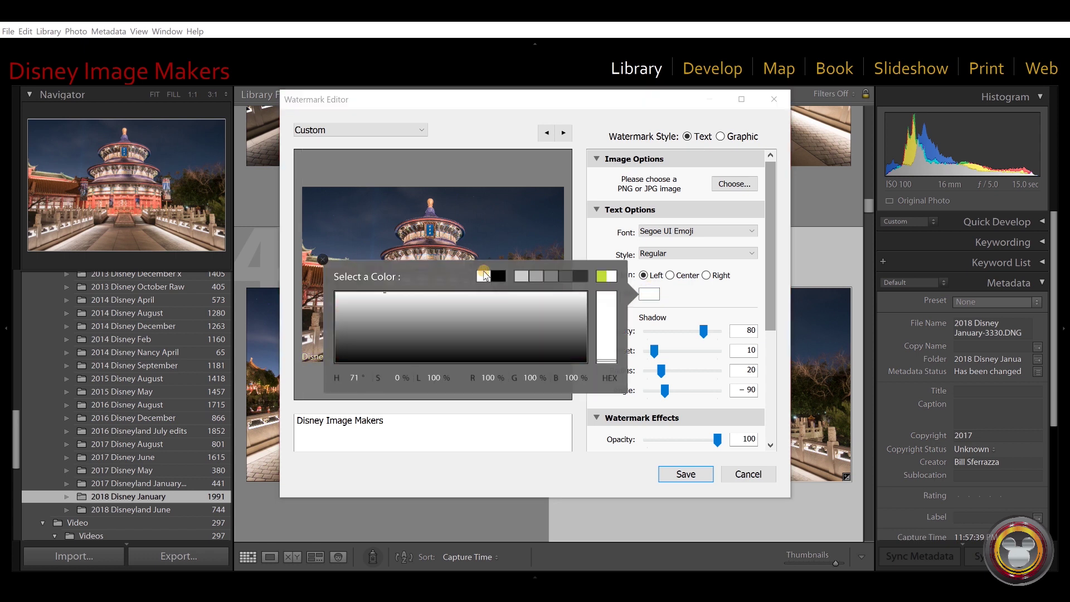
{"action": "left_click", "coordinate": [655, 295]}
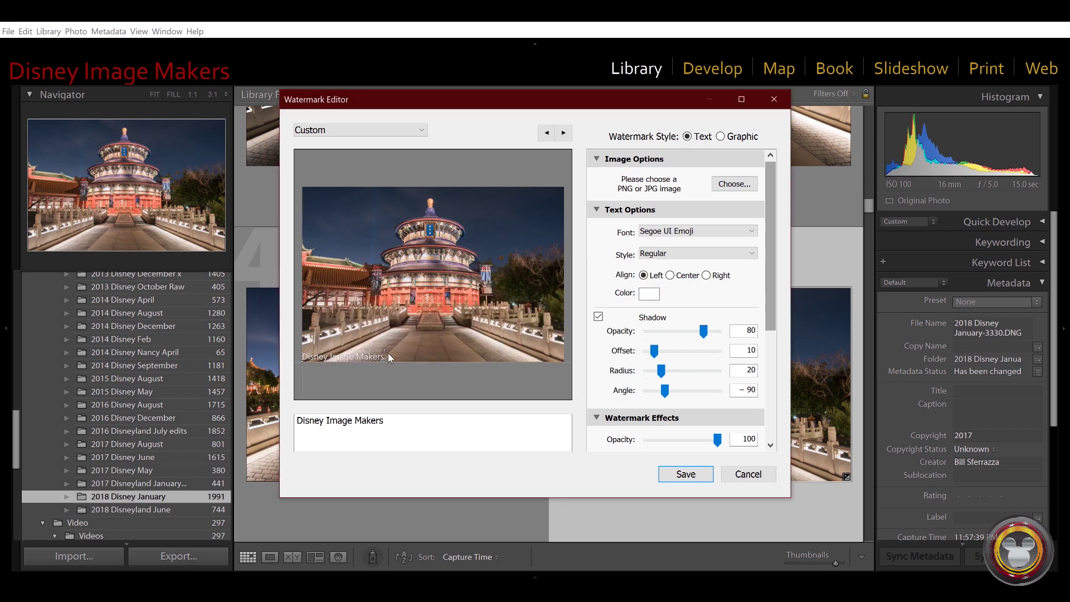
Enlarge the watermark text and set its shadow to offset 30 and opacity 83
{"action": "left_click_drag", "start_coordinate": [385, 354], "coordinate": [502, 304]}
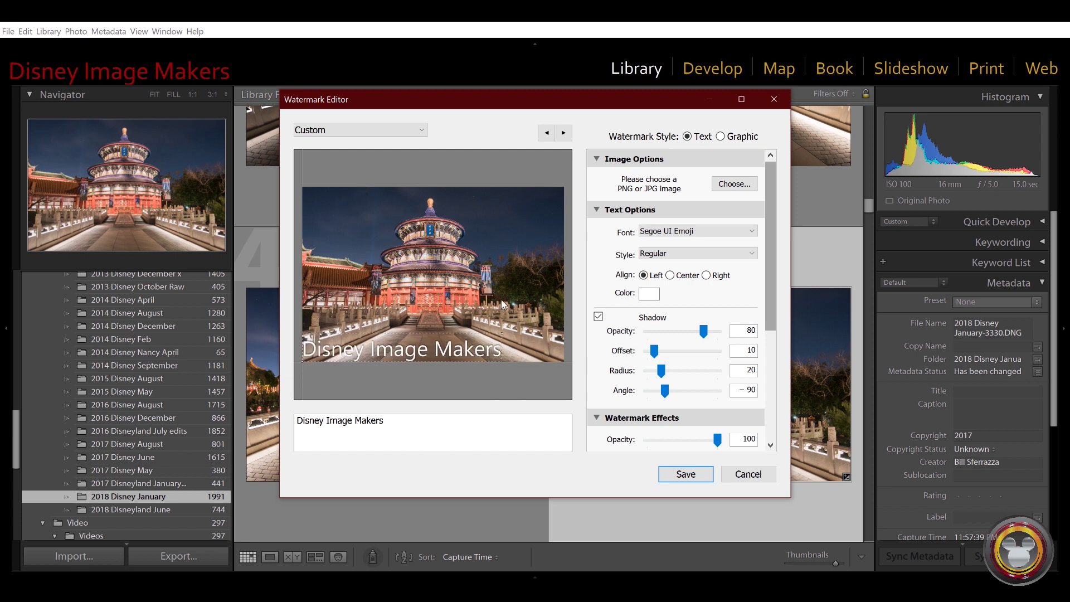
{"action": "left_click", "coordinate": [598, 317]}
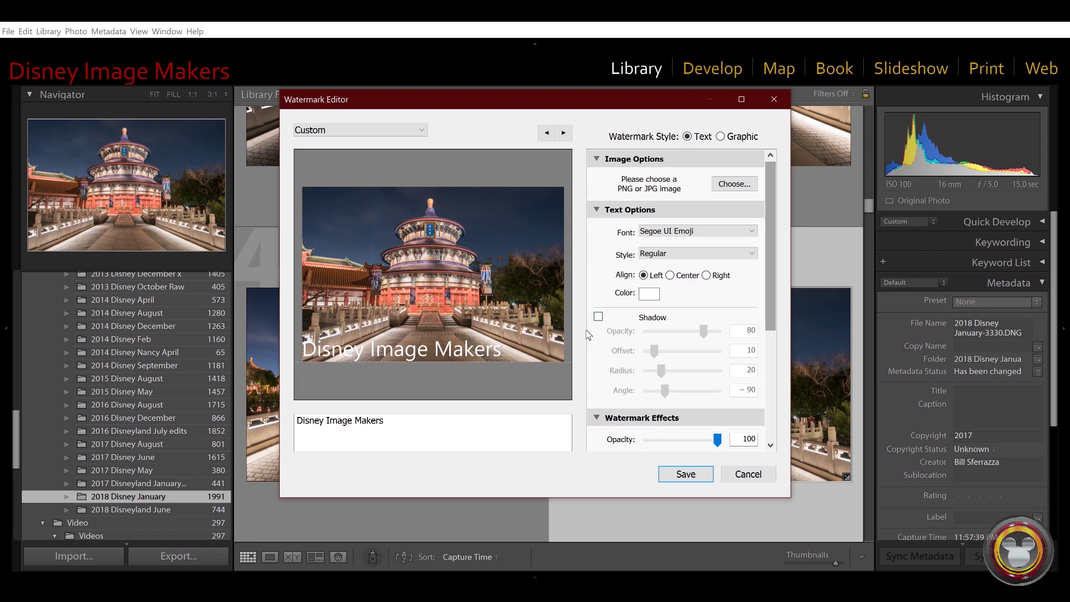
{"action": "left_click", "coordinate": [599, 317]}
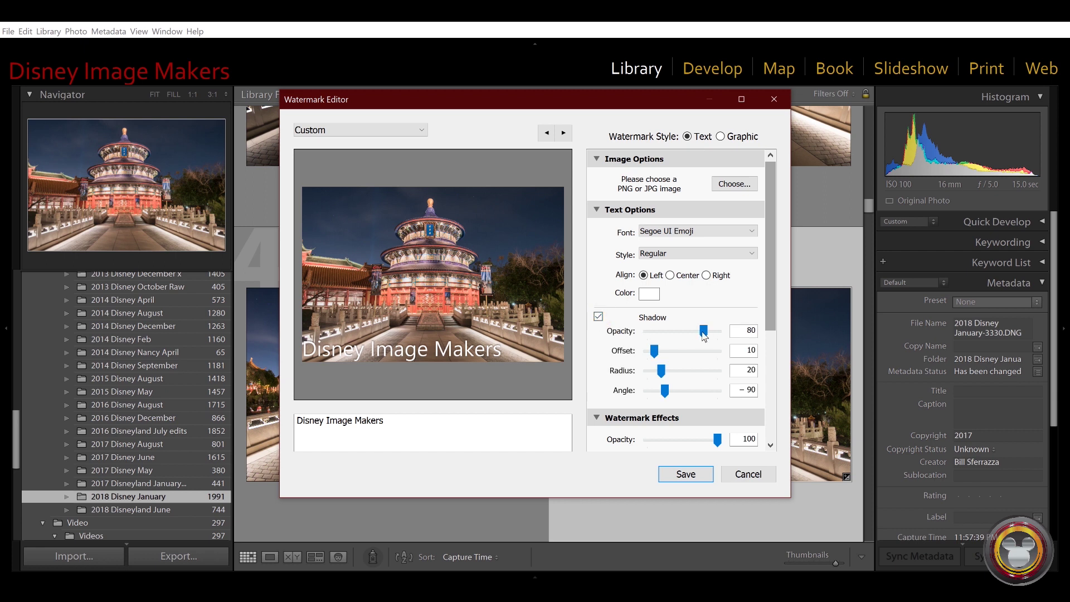
{"action": "left_click_drag", "start_coordinate": [658, 353], "coordinate": [720, 403]}
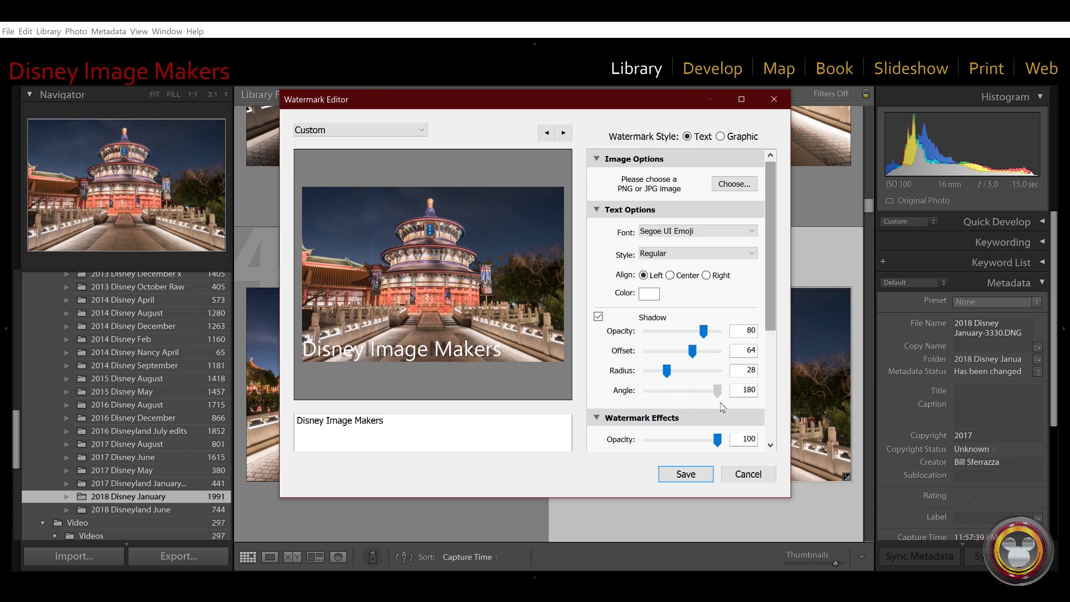
{"action": "mouse_move", "coordinate": [706, 333]}
{"action": "left_mouse_down"}
{"action": "mouse_move", "coordinate": [665, 334]}
{"action": "mouse_move", "coordinate": [728, 341]}
{"action": "mouse_move", "coordinate": [676, 344]}
{"action": "mouse_move", "coordinate": [690, 354]}
{"action": "mouse_move", "coordinate": [673, 356]}
{"action": "mouse_move", "coordinate": [689, 332]}
{"action": "mouse_move", "coordinate": [707, 333]}
{"action": "left_mouse_up"}
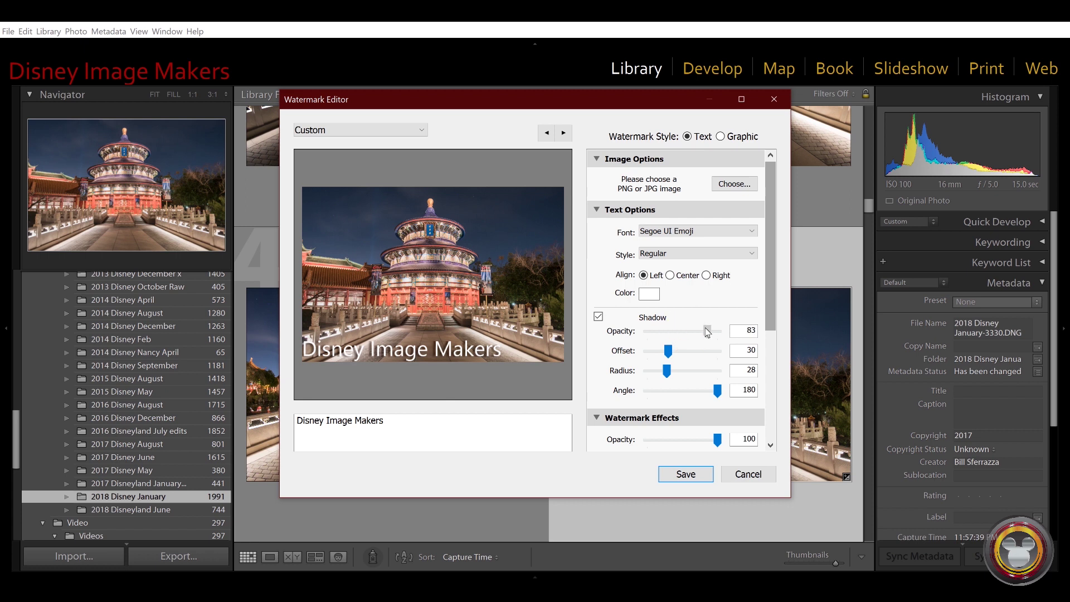
{"action": "scroll", "coordinate": [641, 278], "scroll_direction": "down", "scroll_amount": 3}
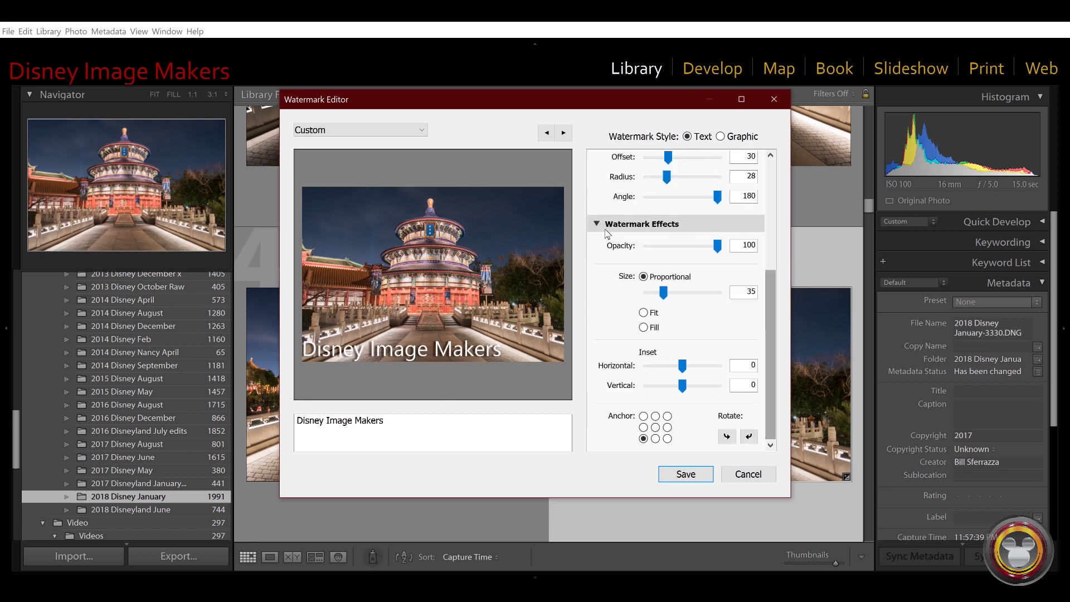
Lower watermark opacity to 44, enlarge it, try Fit and Fill sizing, then return to Proportional
{"action": "left_click_drag", "start_coordinate": [715, 246], "coordinate": [679, 260]}
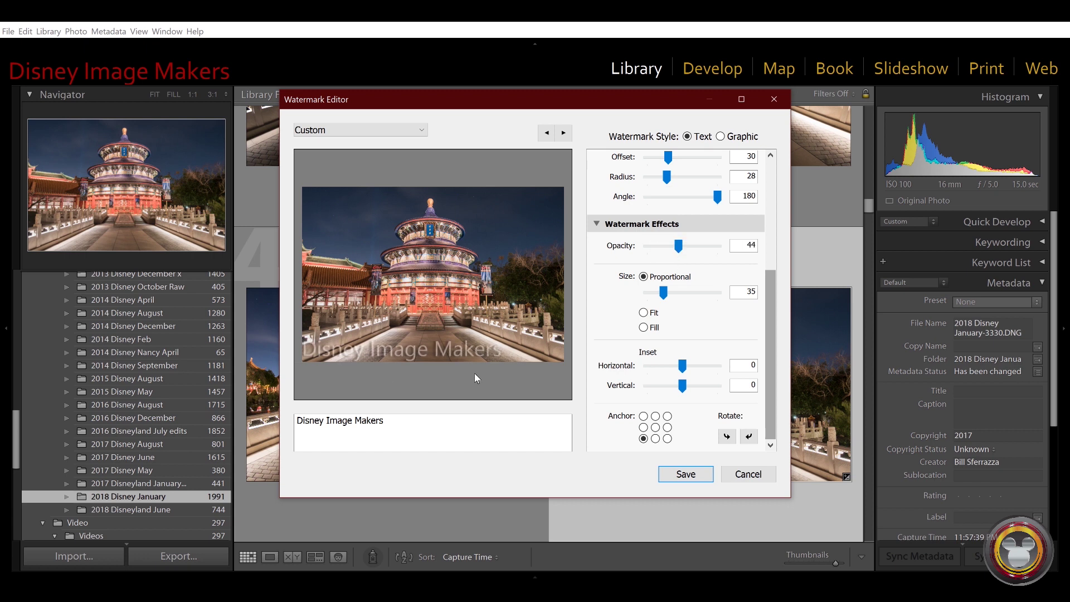
{"action": "mouse_move", "coordinate": [508, 344]}
{"action": "left_click_drag", "start_coordinate": [508, 334], "coordinate": [341, 341]}
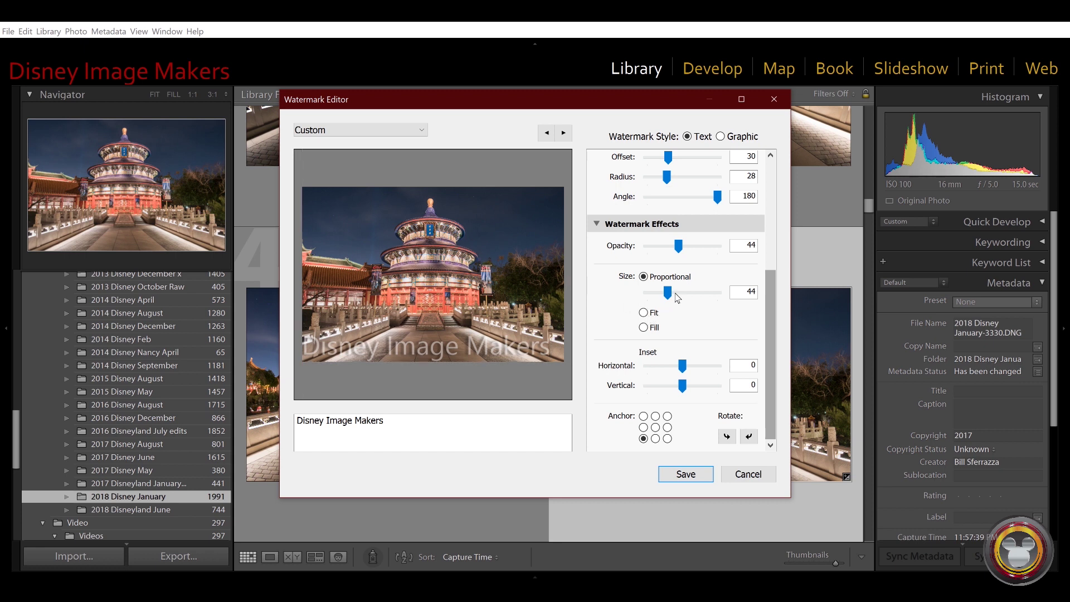
{"action": "mouse_move", "coordinate": [669, 296]}
{"action": "left_mouse_down"}
{"action": "mouse_move", "coordinate": [660, 295]}
{"action": "mouse_move", "coordinate": [681, 296]}
{"action": "mouse_move", "coordinate": [663, 295]}
{"action": "left_mouse_up"}
{"action": "left_click", "coordinate": [644, 313]}
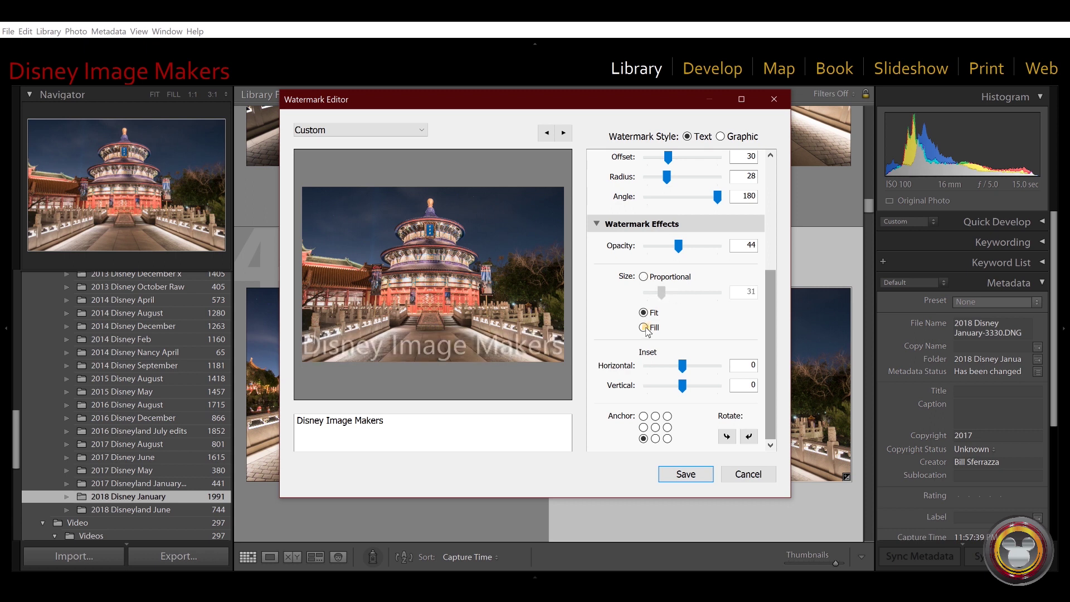
{"action": "left_click", "coordinate": [644, 327]}
{"action": "left_click", "coordinate": [644, 313]}
{"action": "left_click", "coordinate": [644, 277]}
Shrink the watermark to proportional size 21 and adjust its insets with a top-left anchor
{"action": "left_click_drag", "start_coordinate": [661, 292], "coordinate": [656, 293]}
{"action": "mouse_move", "coordinate": [682, 366]}
{"action": "left_mouse_down"}
{"action": "mouse_move", "coordinate": [705, 366]}
{"action": "mouse_move", "coordinate": [669, 387]}
{"action": "mouse_move", "coordinate": [646, 385]}
{"action": "mouse_move", "coordinate": [766, 388]}
{"action": "mouse_move", "coordinate": [652, 386]}
{"action": "mouse_move", "coordinate": [686, 386]}
{"action": "left_mouse_up"}
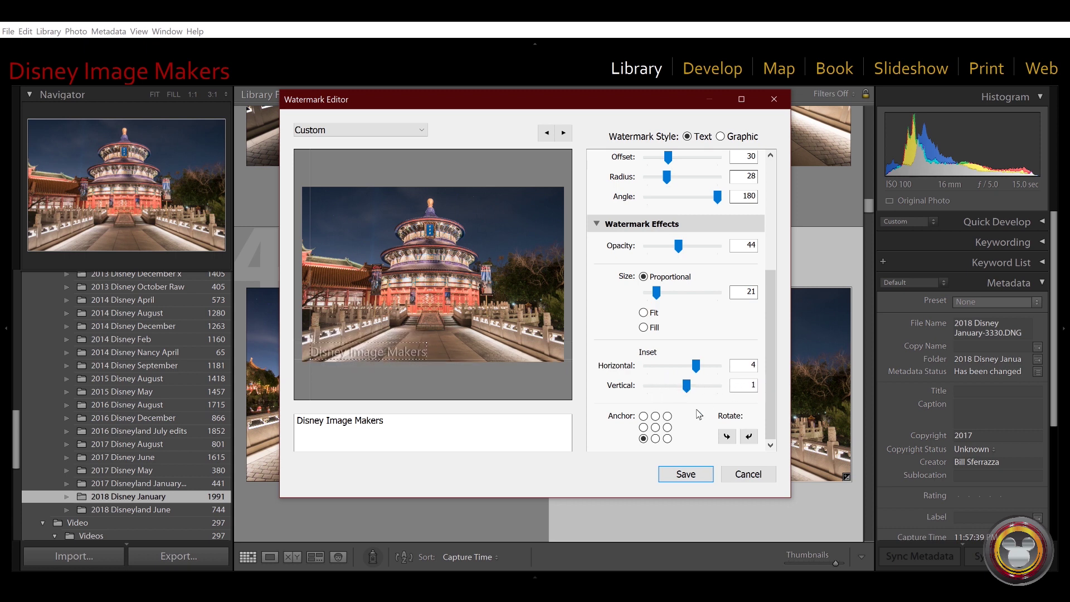
{"action": "left_click", "coordinate": [643, 417]}
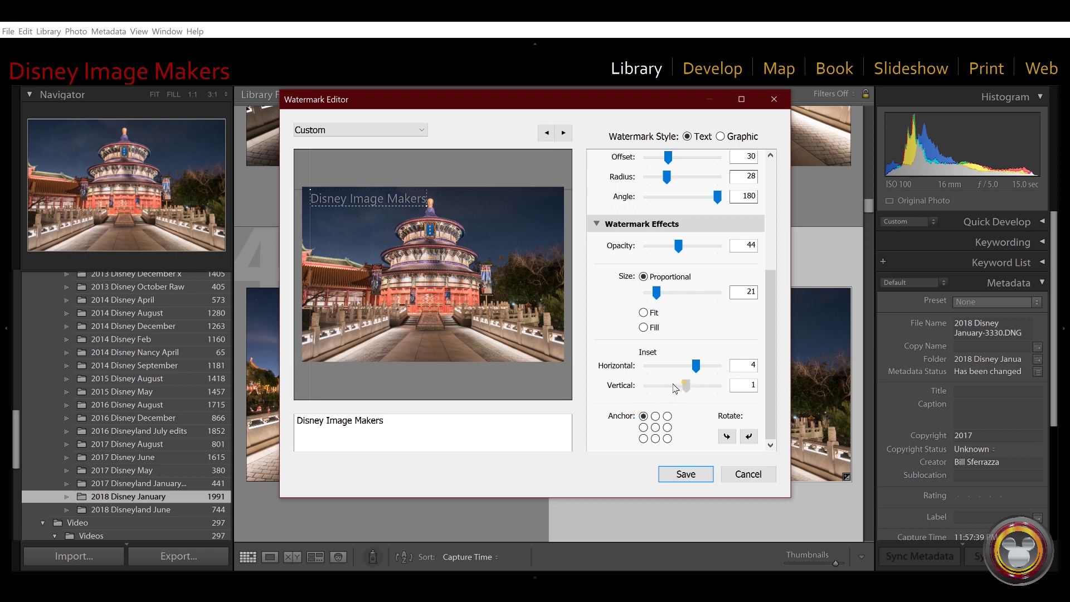
{"action": "left_click_drag", "start_coordinate": [685, 386], "coordinate": [673, 366]}
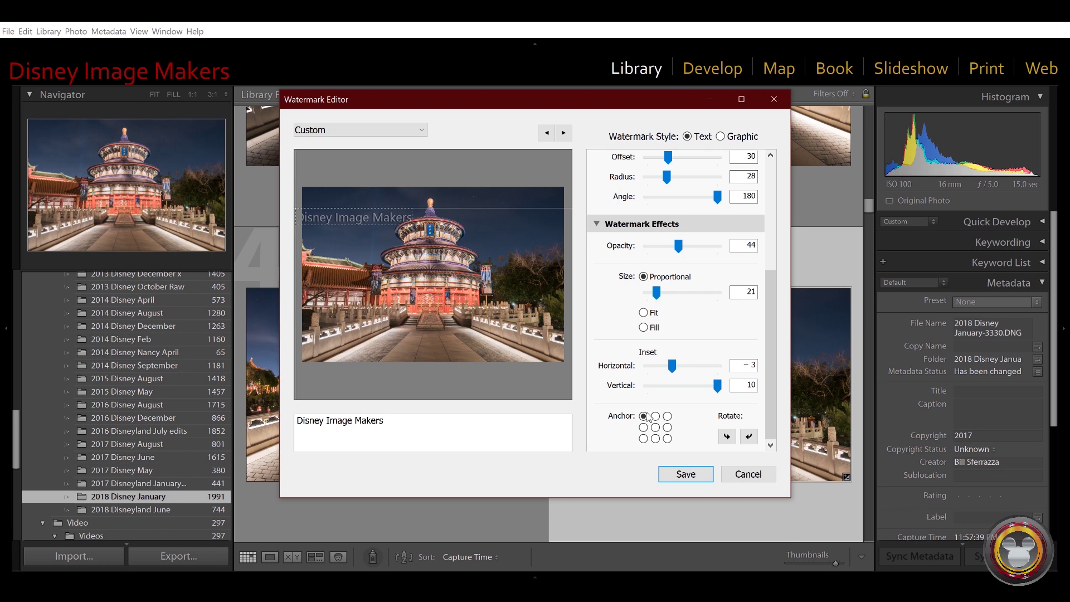
Try several anchor points, settling on bottom-left with insets 3 and 1, and save as a preset
{"action": "left_click", "coordinate": [655, 427]}
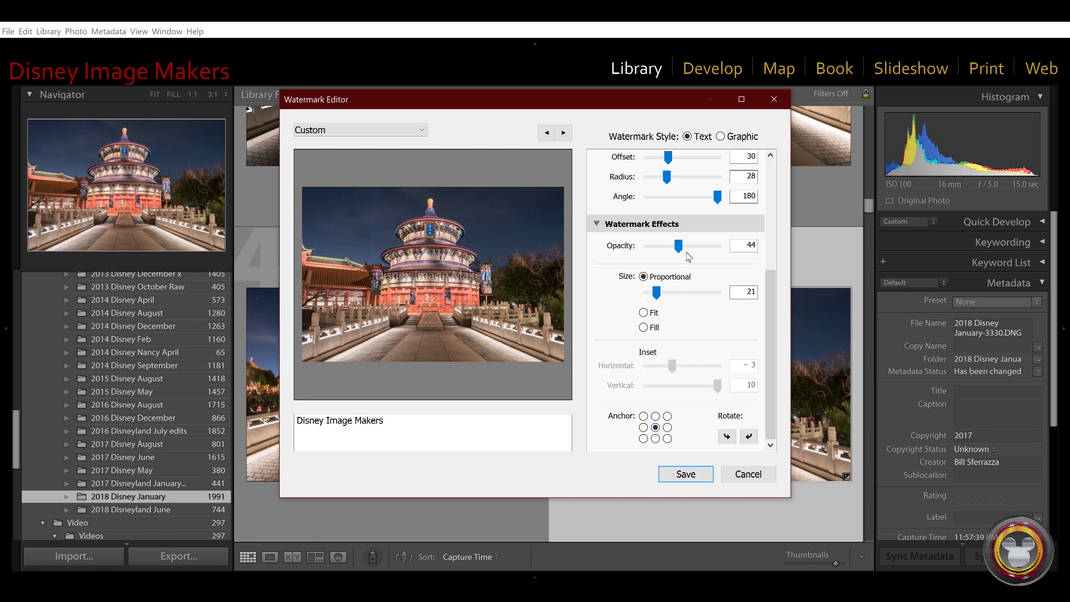
{"action": "left_click", "coordinate": [667, 427]}
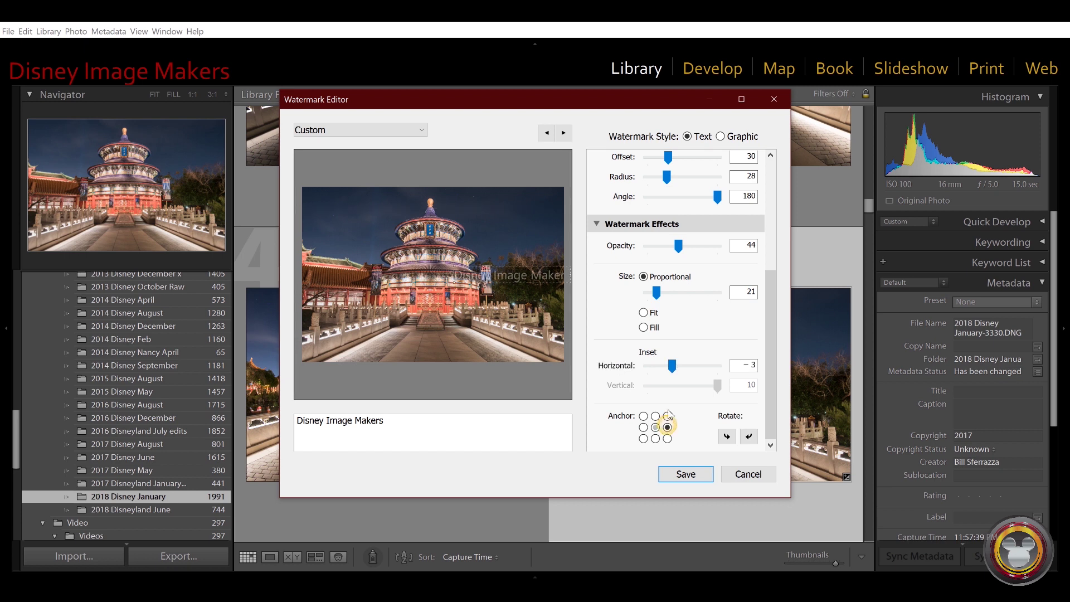
{"action": "left_click", "coordinate": [667, 416]}
{"action": "left_click", "coordinate": [656, 416]}
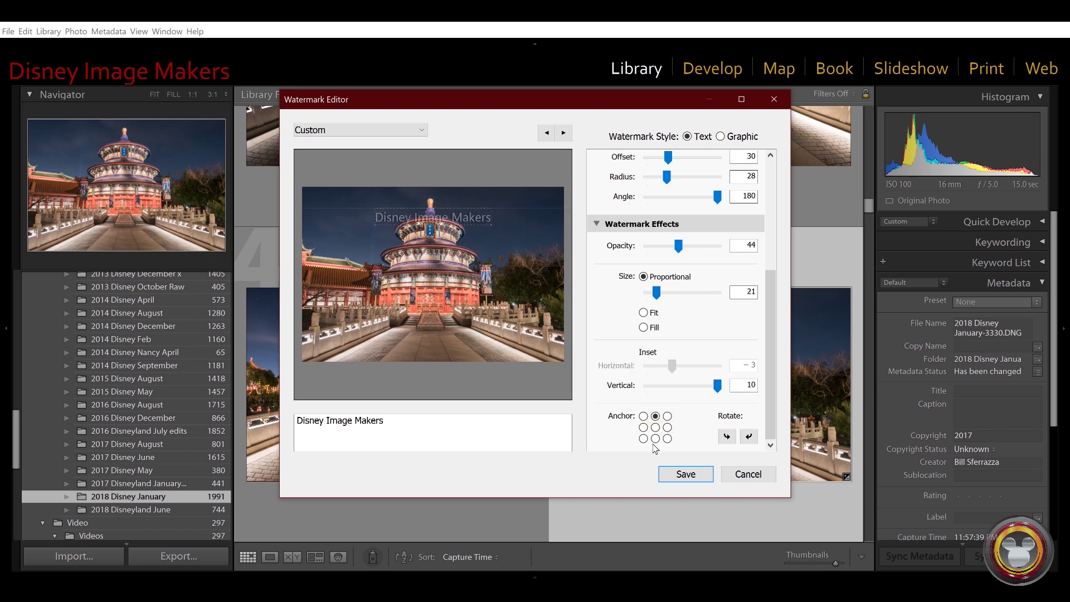
{"action": "left_click", "coordinate": [656, 438]}
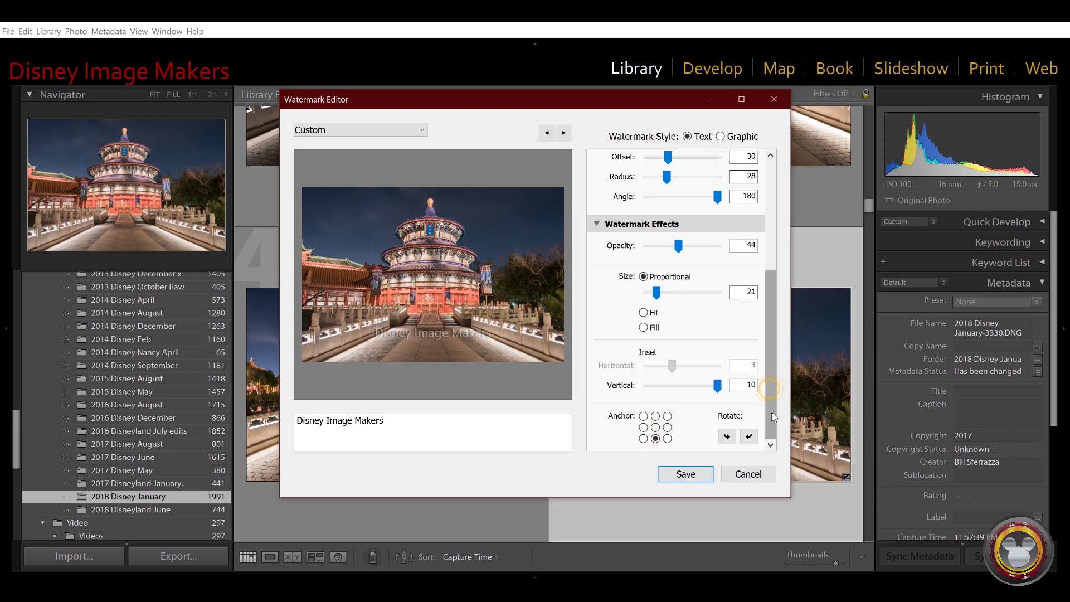
{"action": "left_click", "coordinate": [644, 438]}
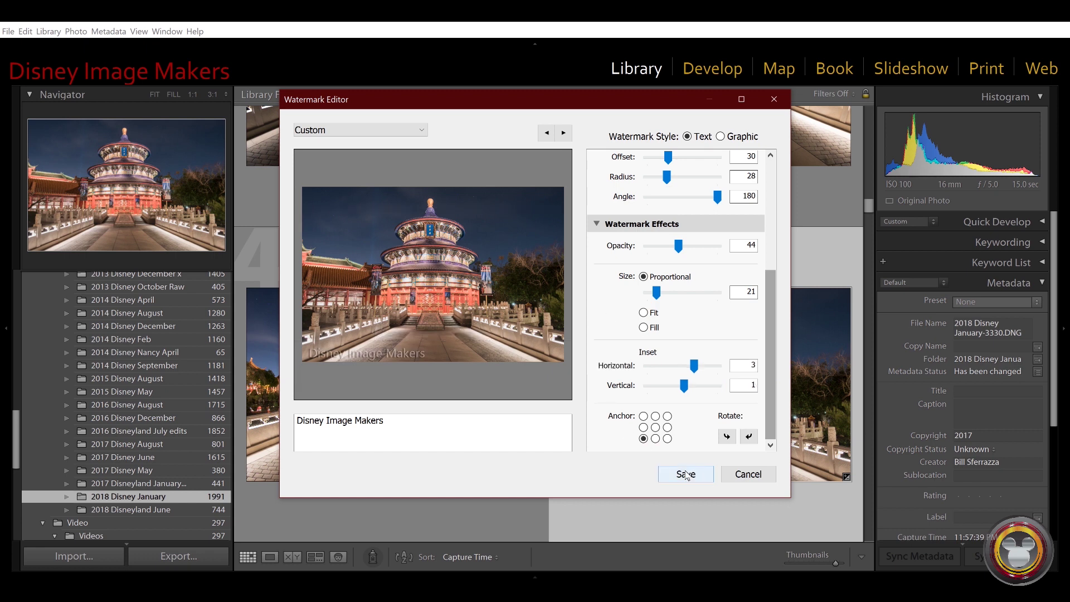
{"action": "left_click", "coordinate": [686, 473]}
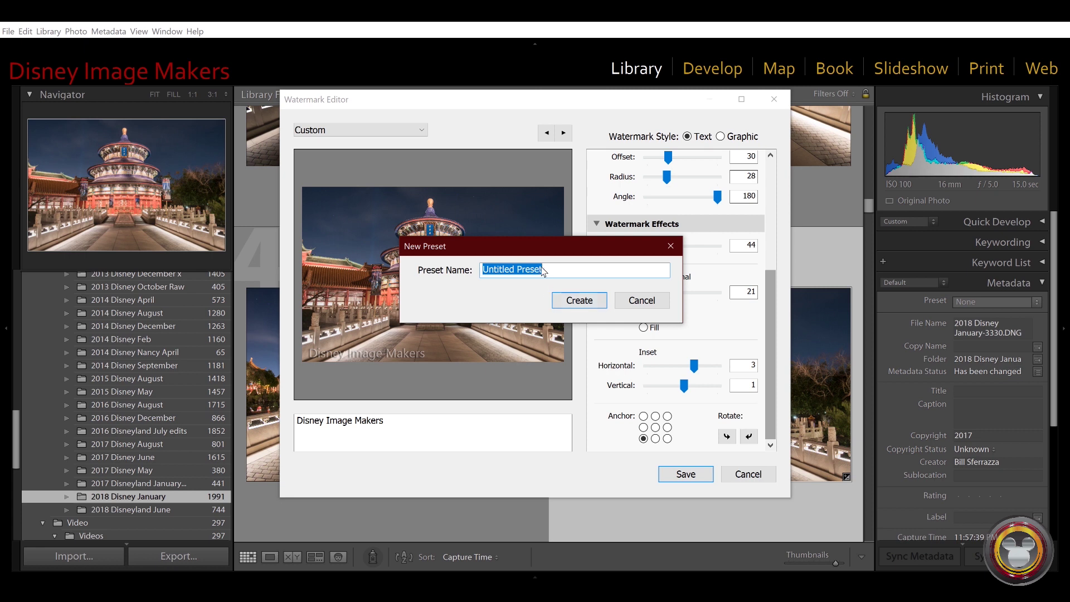
Name the watermark preset 'DIM Example 1' and create it
{"action": "type", "text": "DIM Example 1"}
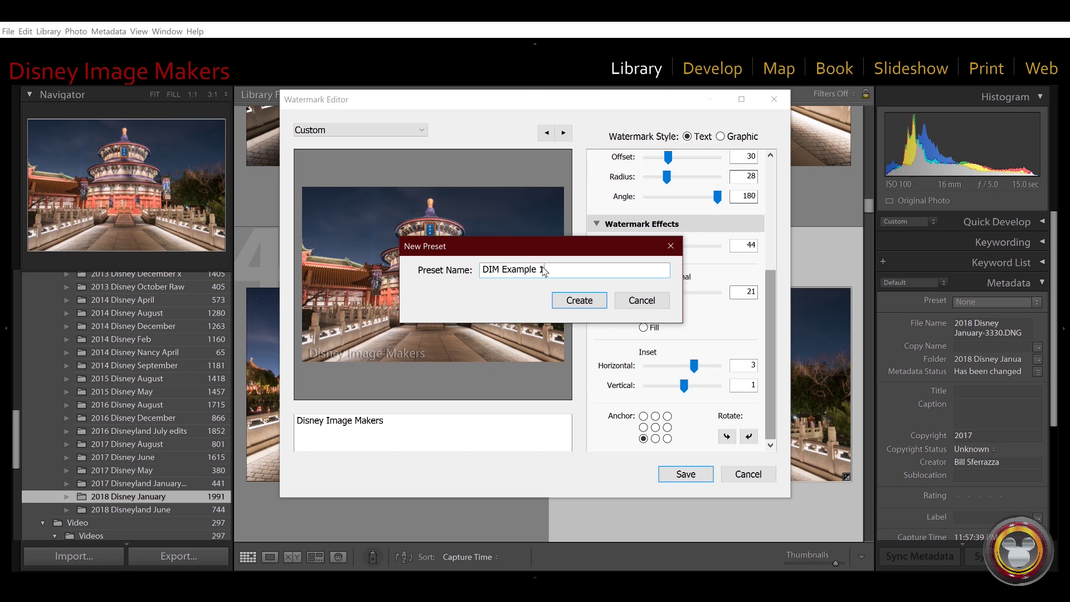
{"action": "left_click", "coordinate": [595, 303]}
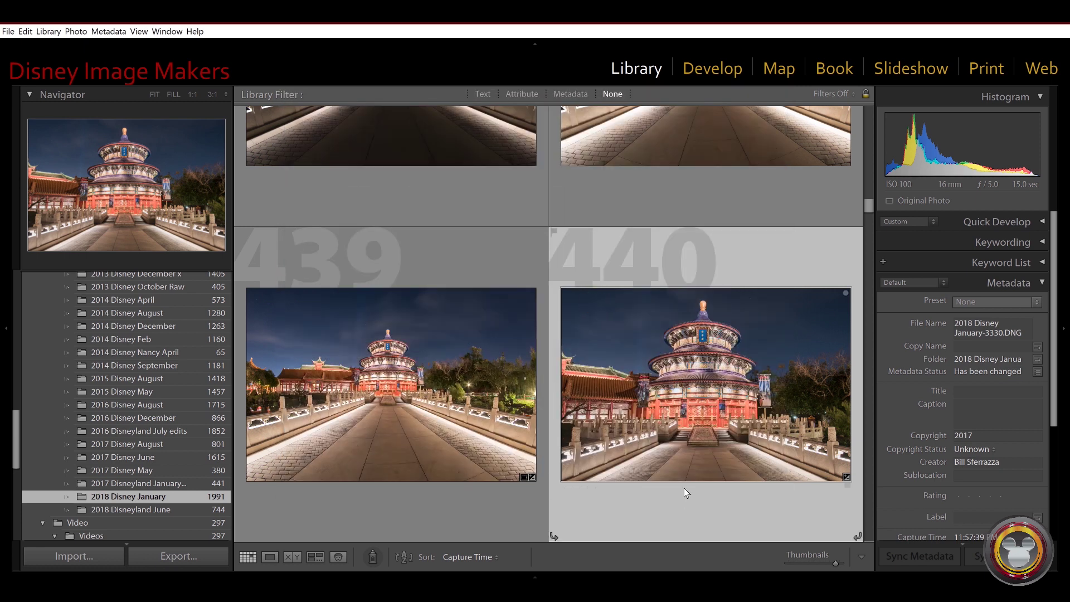
Open the Export dialog for the temple photo and reposition the window
{"action": "right_click", "coordinate": [698, 351]}
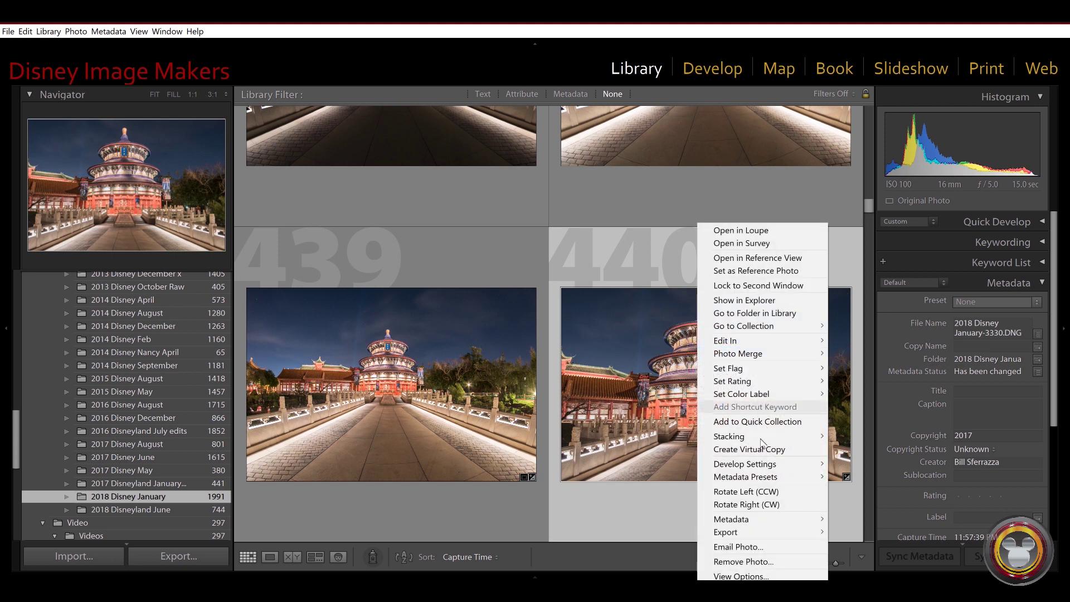
{"action": "mouse_move", "coordinate": [753, 533]}
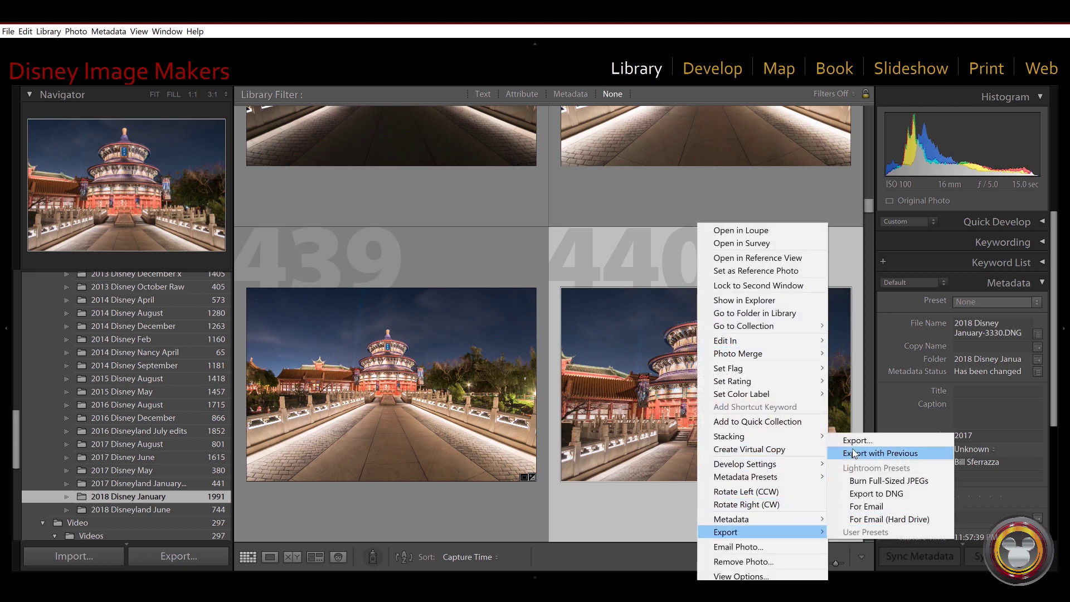
{"action": "left_click", "coordinate": [179, 557]}
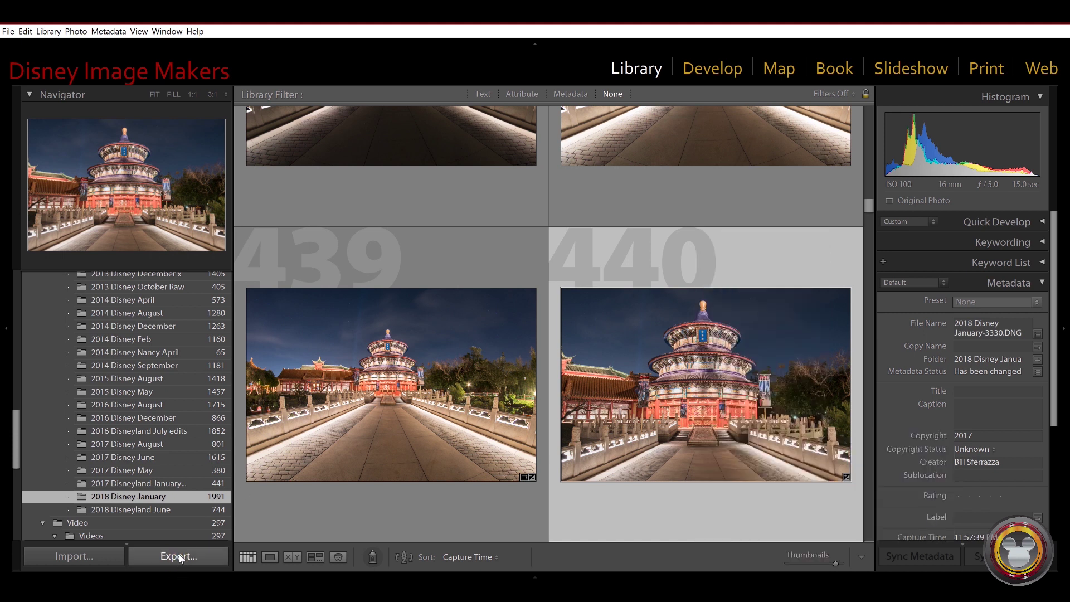
{"action": "left_click", "coordinate": [180, 557]}
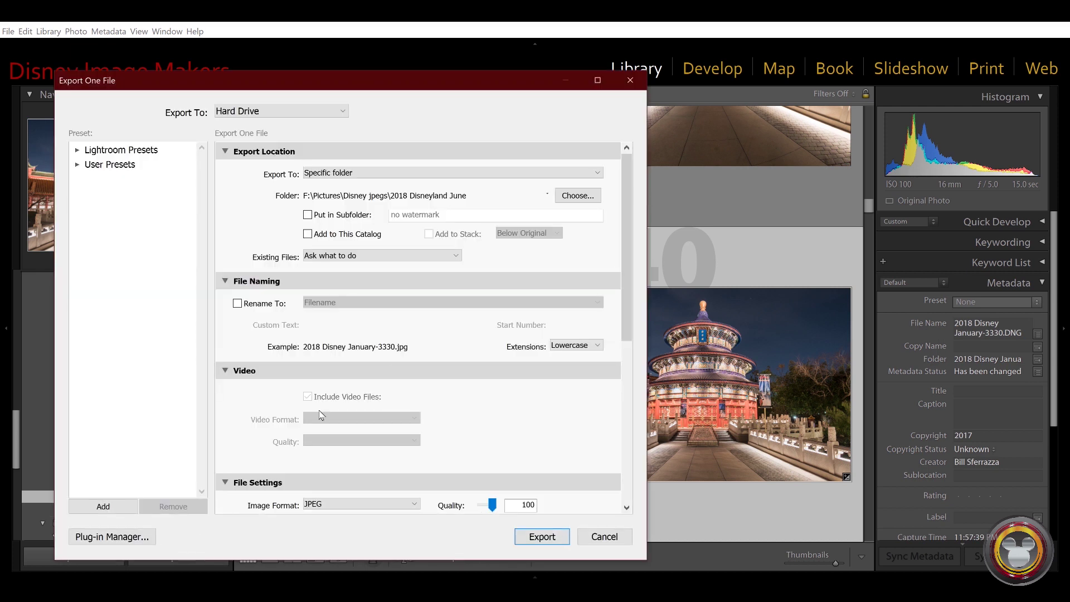
{"action": "left_click_drag", "start_coordinate": [510, 77], "coordinate": [578, 65]}
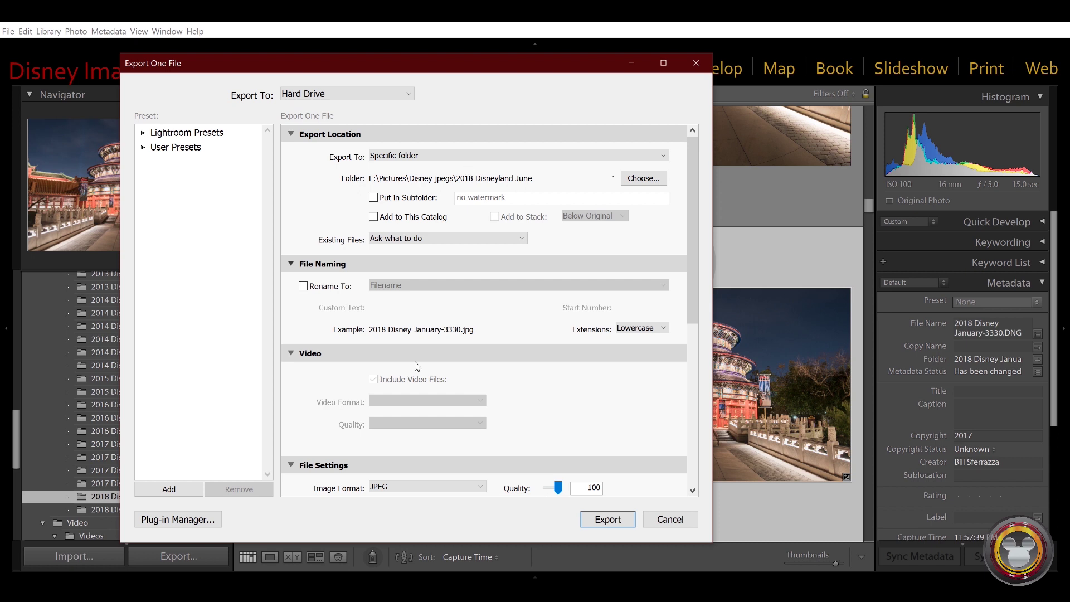
{"action": "left_click_drag", "start_coordinate": [692, 246], "coordinate": [703, 422]}
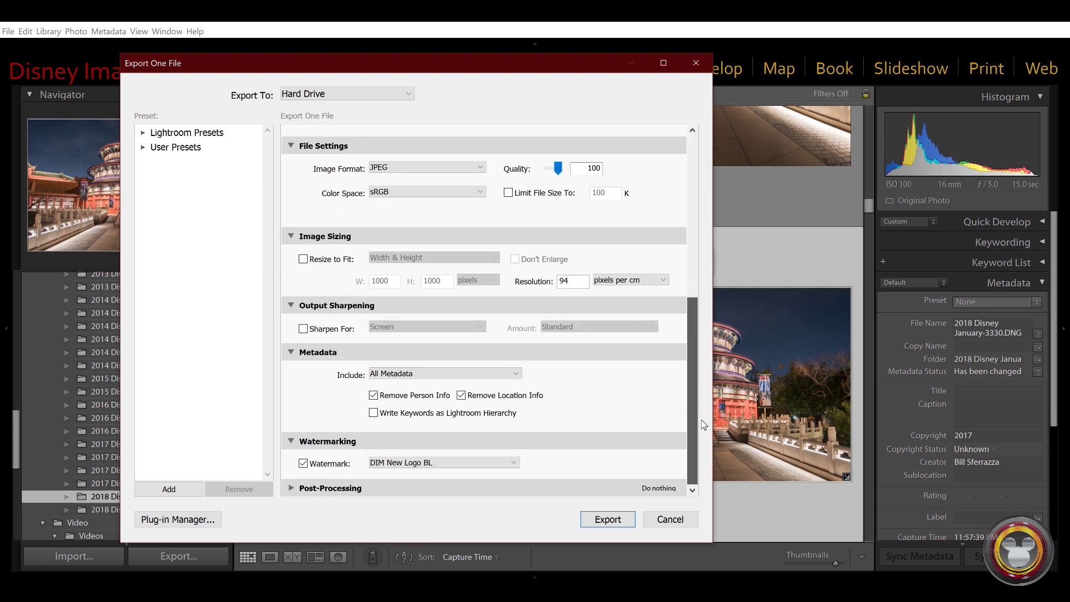
Enable watermarking with the DIM Example 1 preset and export the photo as a quality-100 JPEG
{"action": "left_click", "coordinate": [303, 464]}
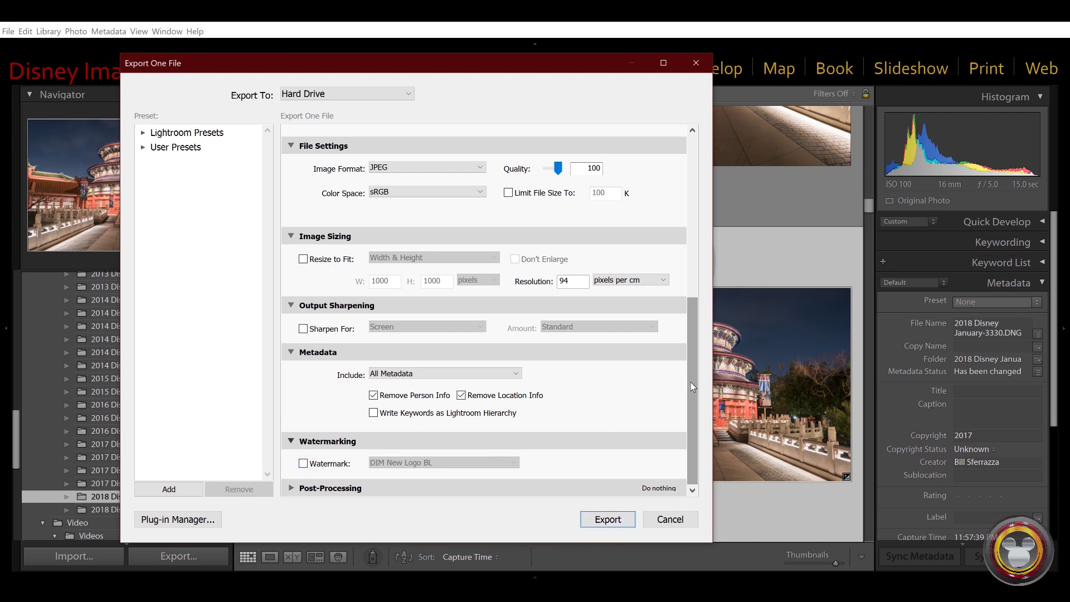
{"action": "left_click_drag", "start_coordinate": [691, 383], "coordinate": [709, 221]}
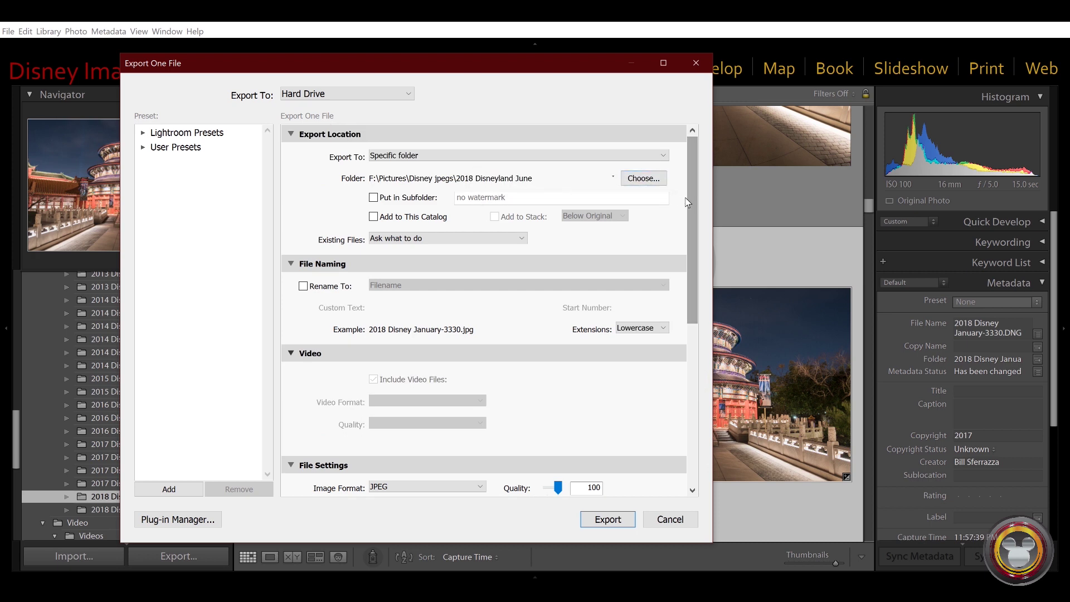
{"action": "left_click_drag", "start_coordinate": [689, 202], "coordinate": [712, 404]}
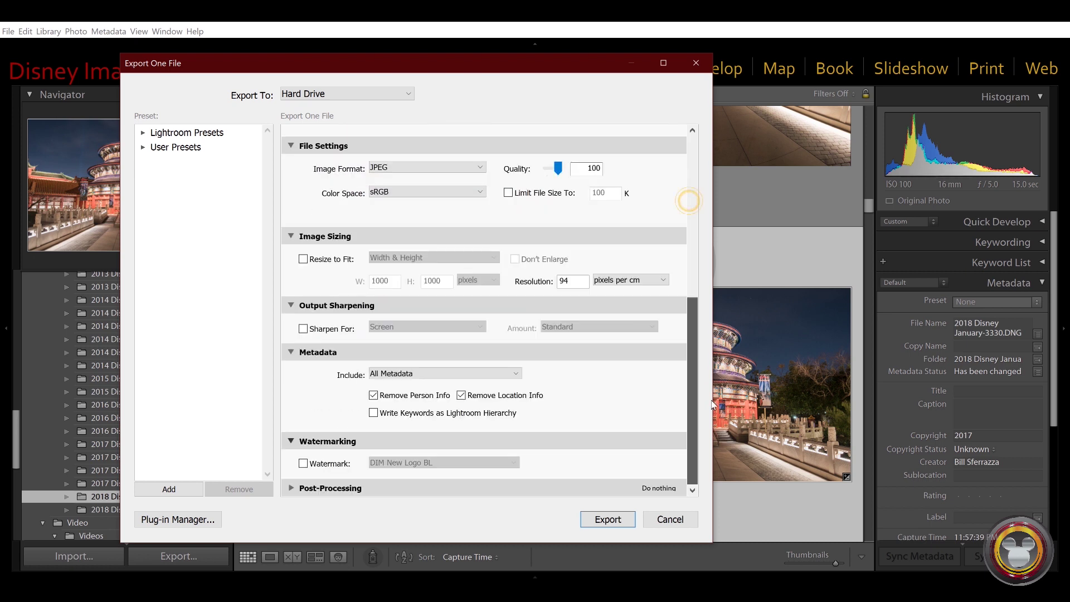
{"action": "left_click", "coordinate": [304, 463]}
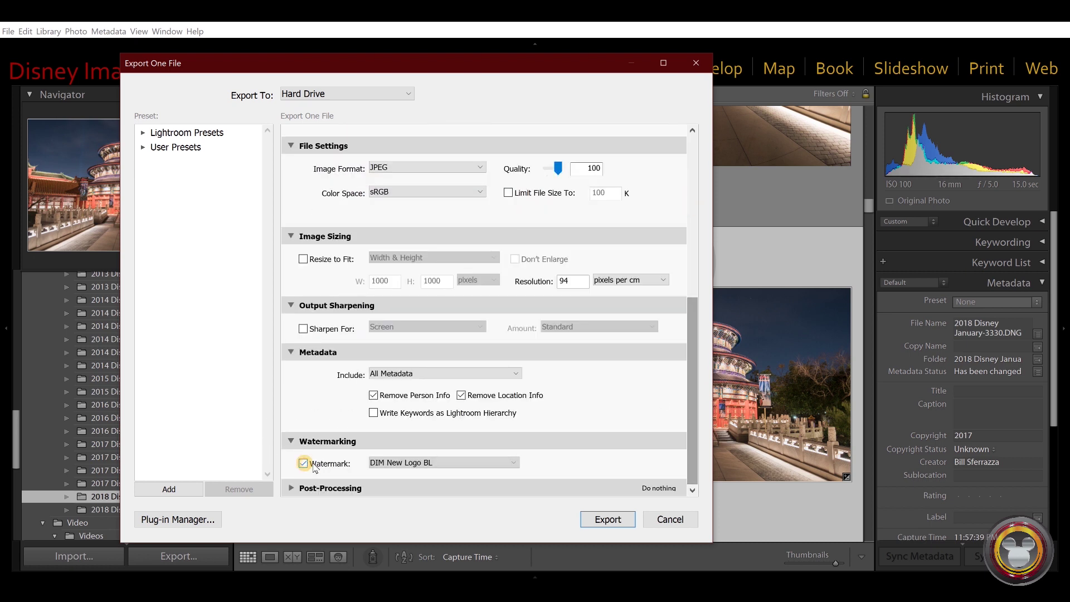
{"action": "left_click", "coordinate": [470, 465]}
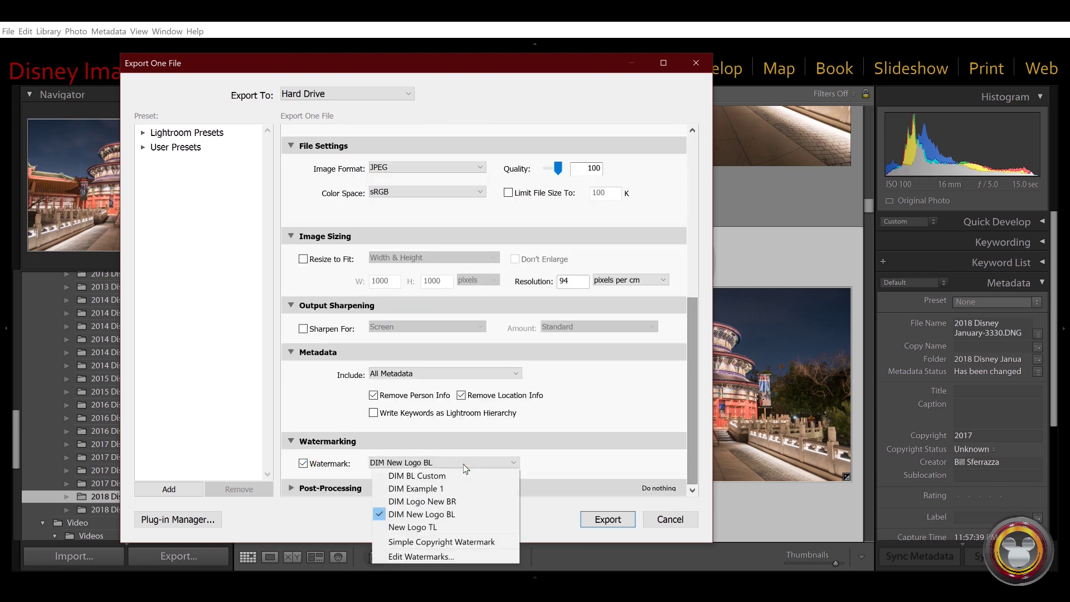
{"action": "left_click", "coordinate": [428, 489]}
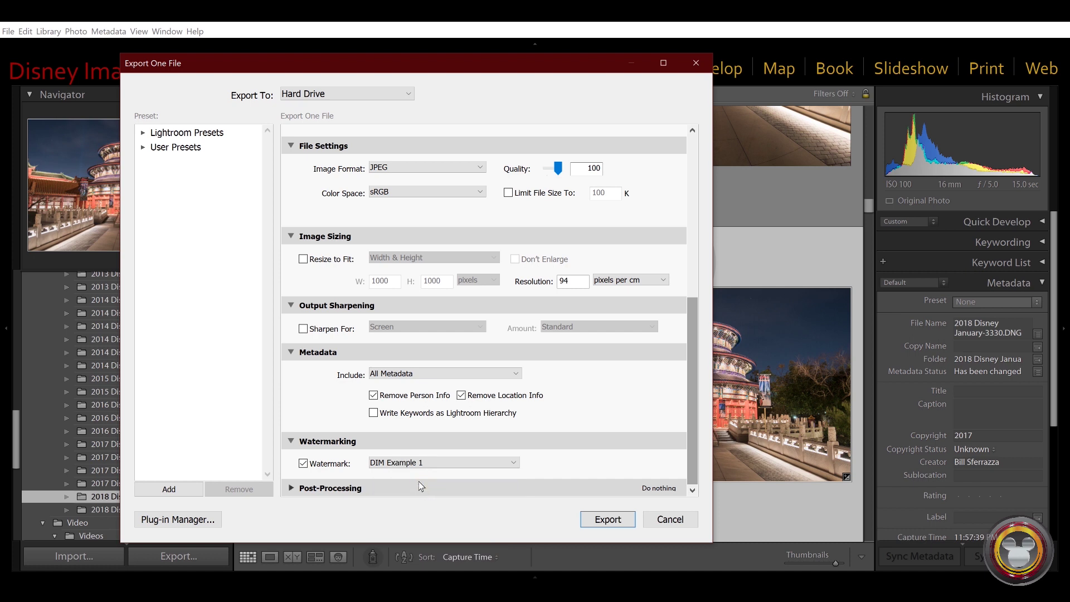
{"action": "left_click", "coordinate": [608, 519]}
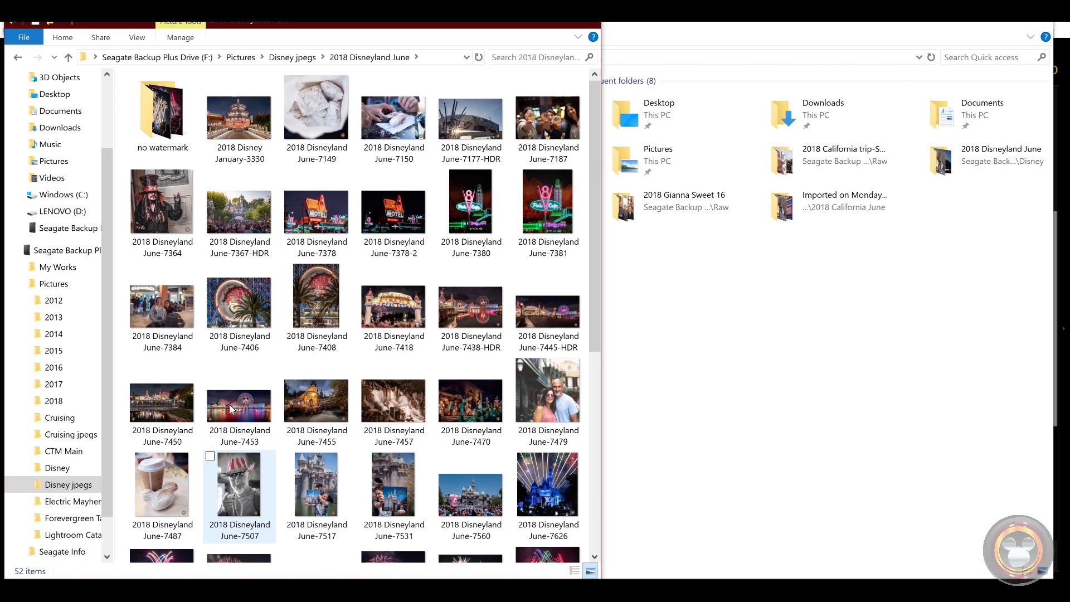
View the exported 2018 Disney January-3330 JPEG in Photos to inspect the watermark, then close it
{"action": "double_click", "coordinate": [248, 125]}
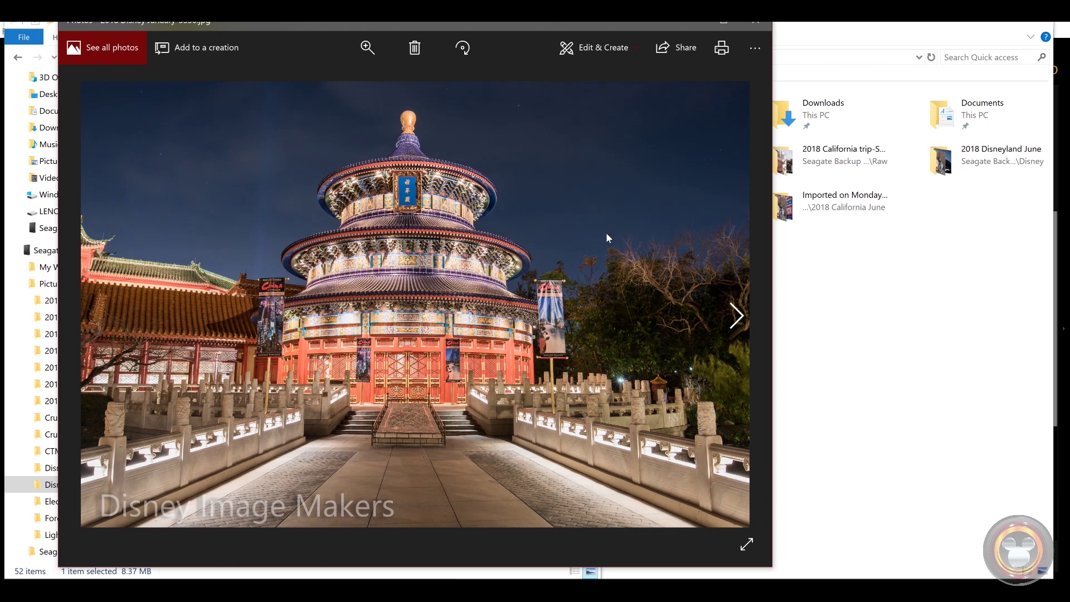
{"action": "left_click", "coordinate": [756, 24]}
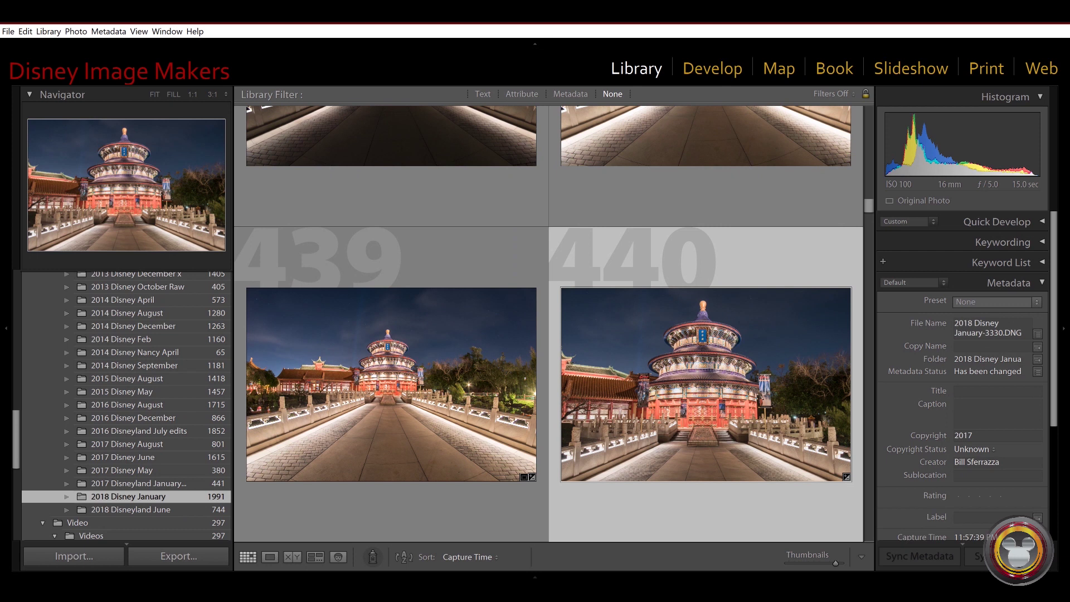
Export the temple photo again with the DIM New Logo BL watermark, choosing Use Unique Names
{"action": "right_click", "coordinate": [626, 433]}
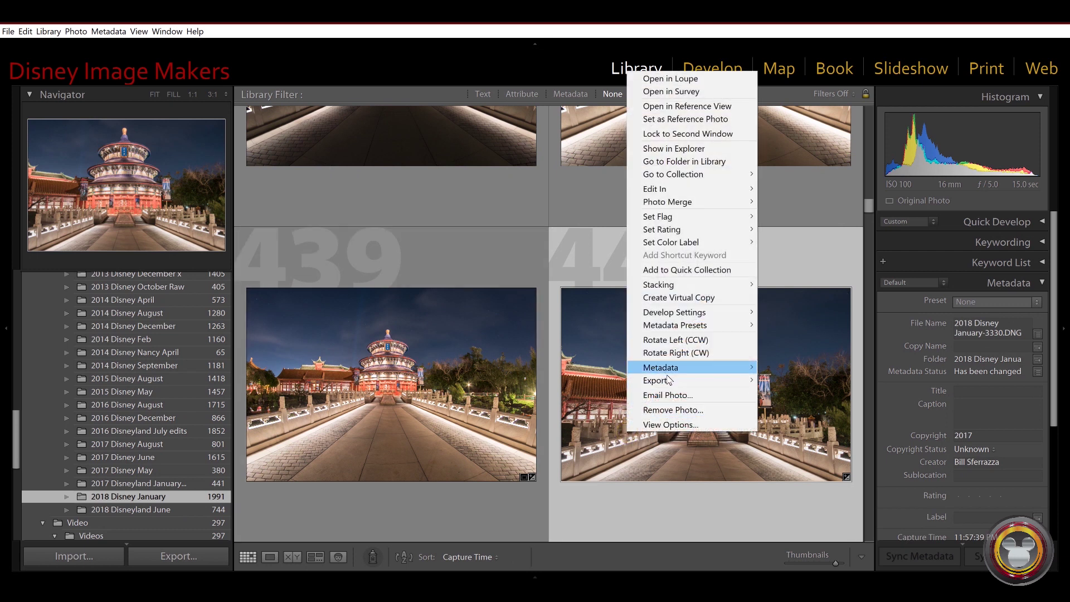
{"action": "left_click", "coordinate": [779, 380]}
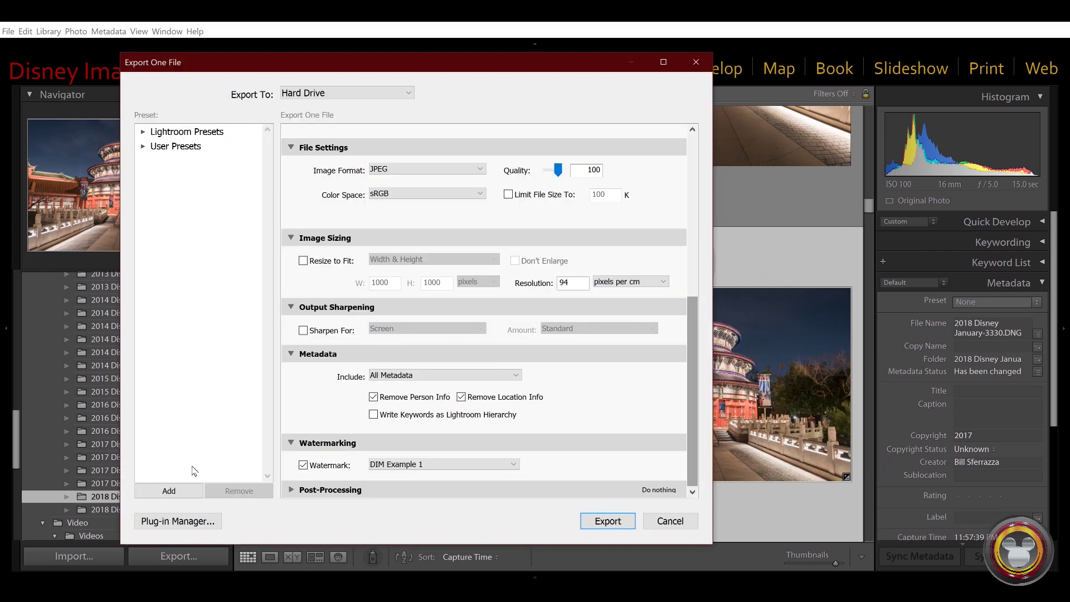
{"action": "left_click", "coordinate": [423, 466]}
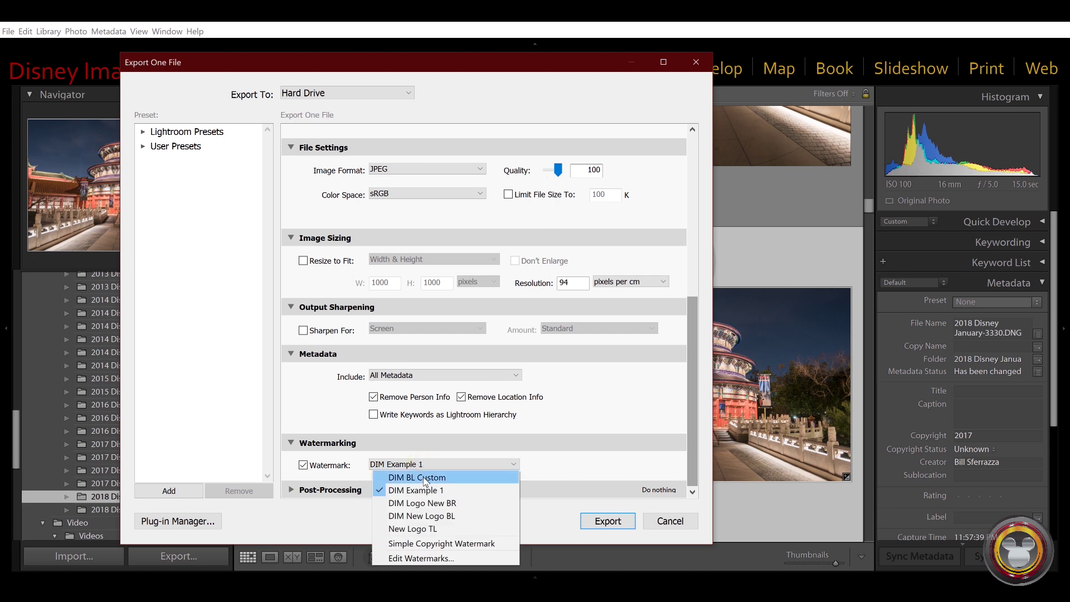
{"action": "left_click", "coordinate": [422, 516]}
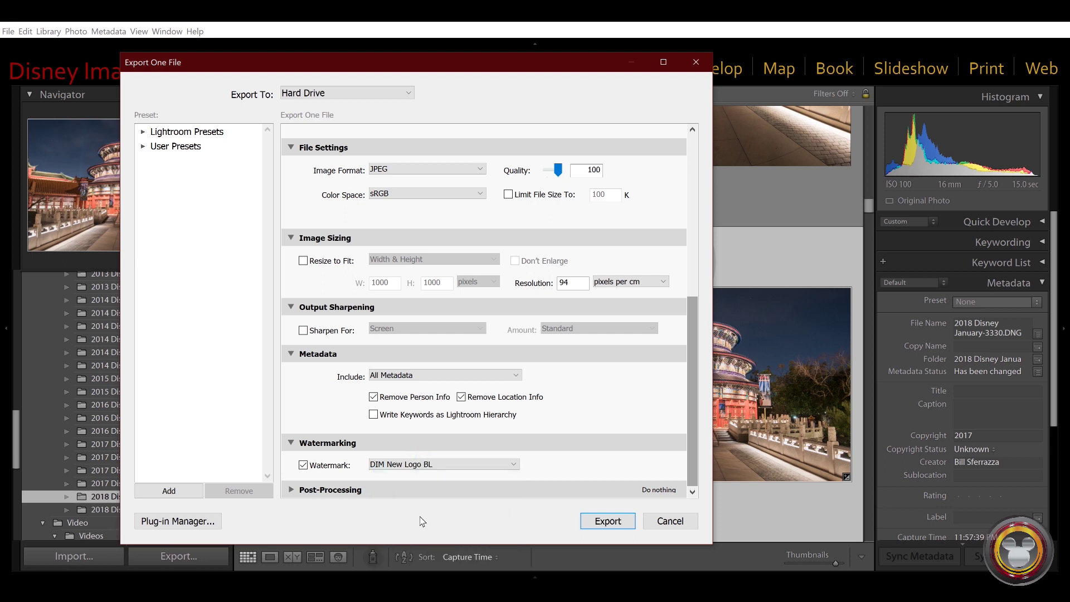
{"action": "left_click", "coordinate": [599, 521]}
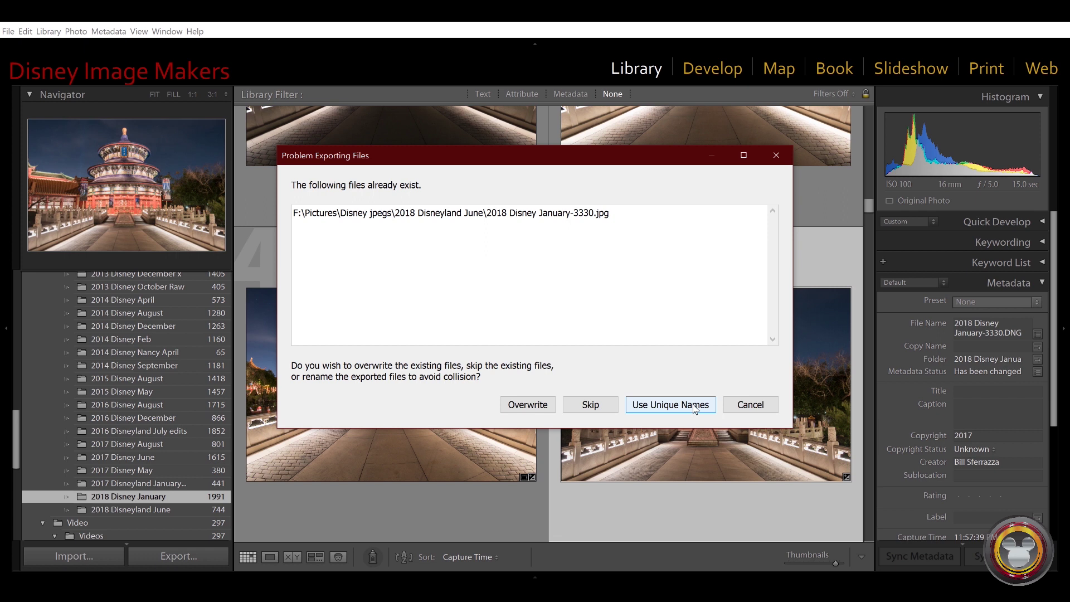
{"action": "left_click", "coordinate": [695, 405]}
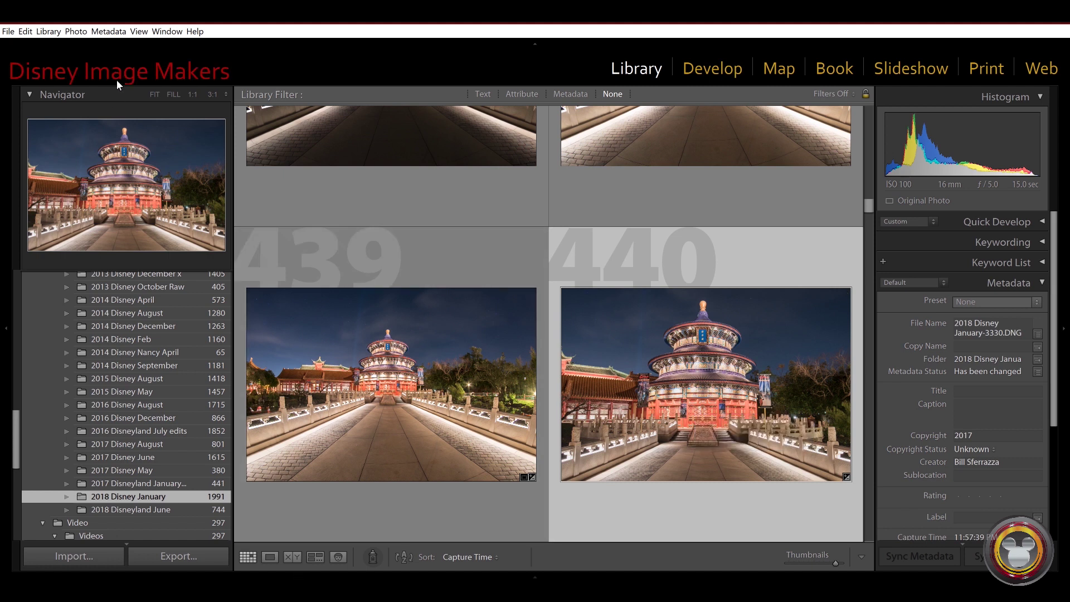
In the 2018 Disneyland June folder, view 2018 Disney January-3330-2 in Photos, then return to Lightroom
{"action": "left_click", "coordinate": [326, 594]}
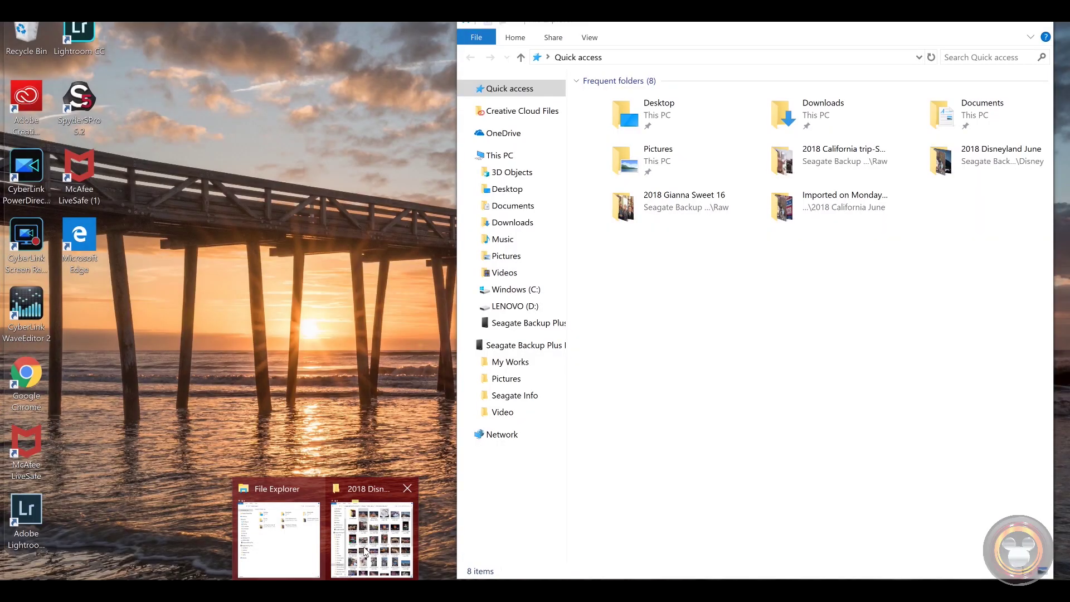
{"action": "left_click", "coordinate": [372, 540]}
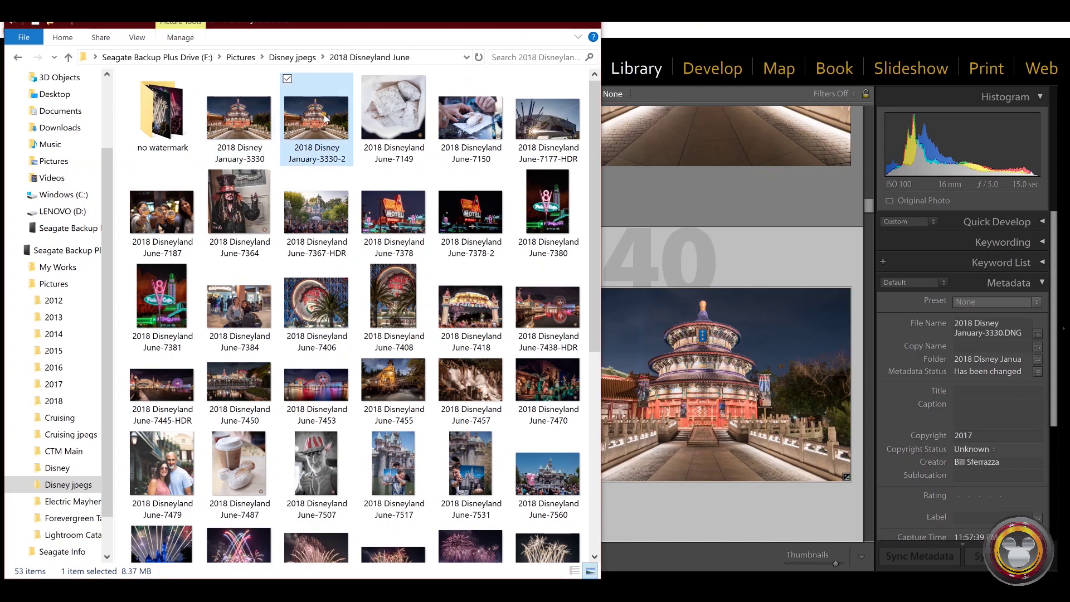
{"action": "double_click", "coordinate": [324, 115]}
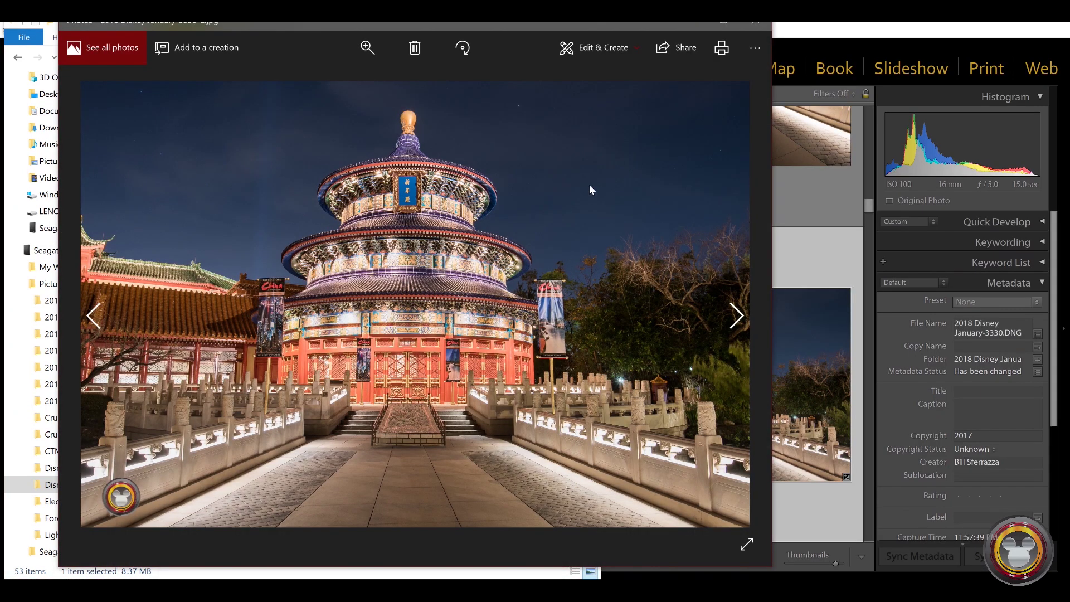
{"action": "left_click", "coordinate": [755, 20]}
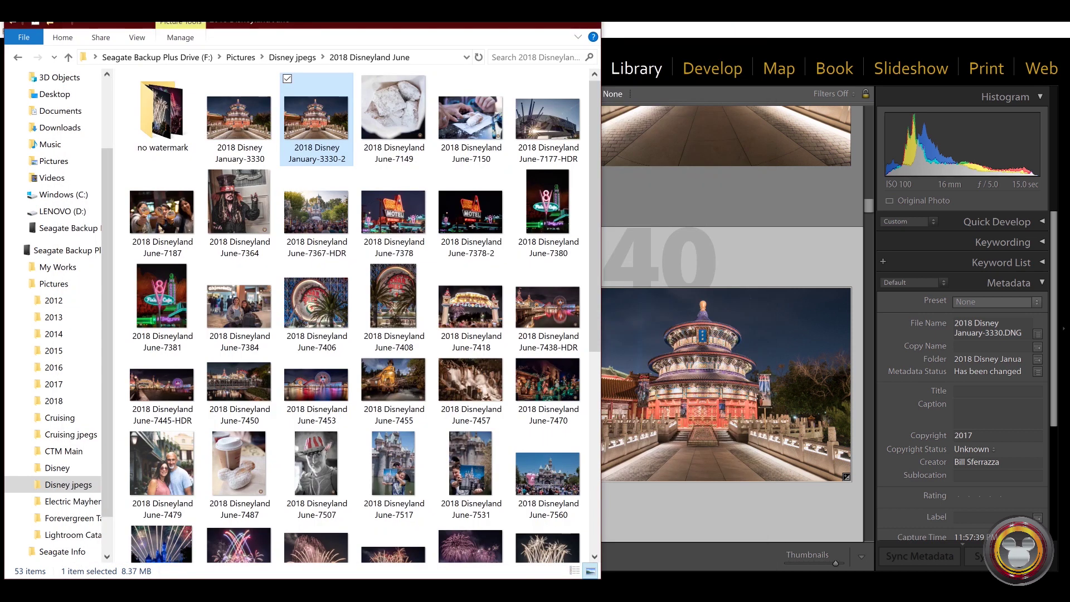
{"action": "left_click", "coordinate": [603, 65]}
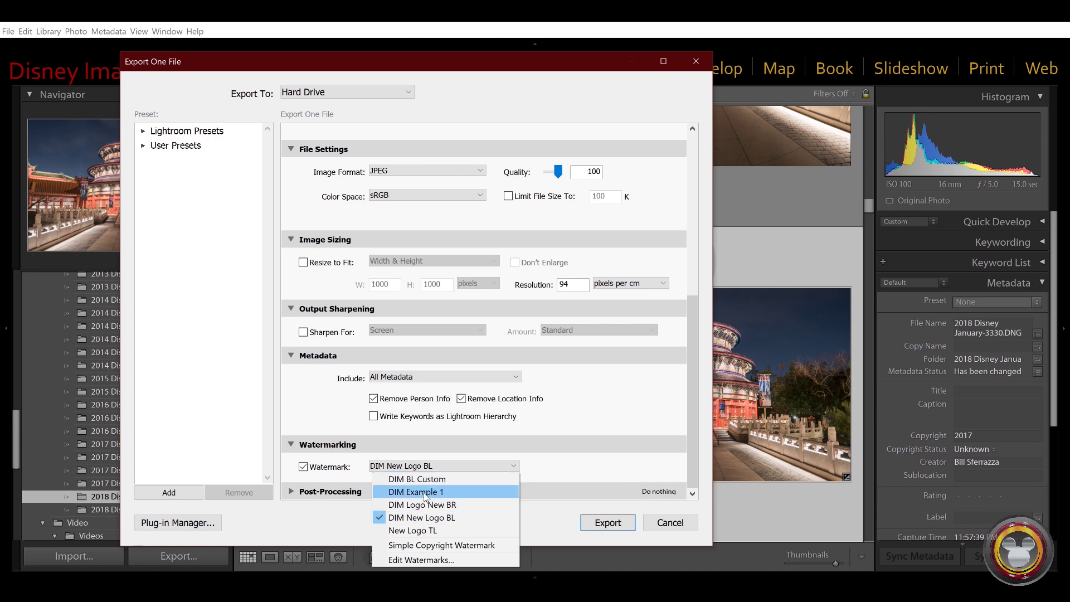
Open the Watermark Editor and review the DIM New Logo BL size, inset and anchor settings
{"action": "left_click", "coordinate": [420, 560]}
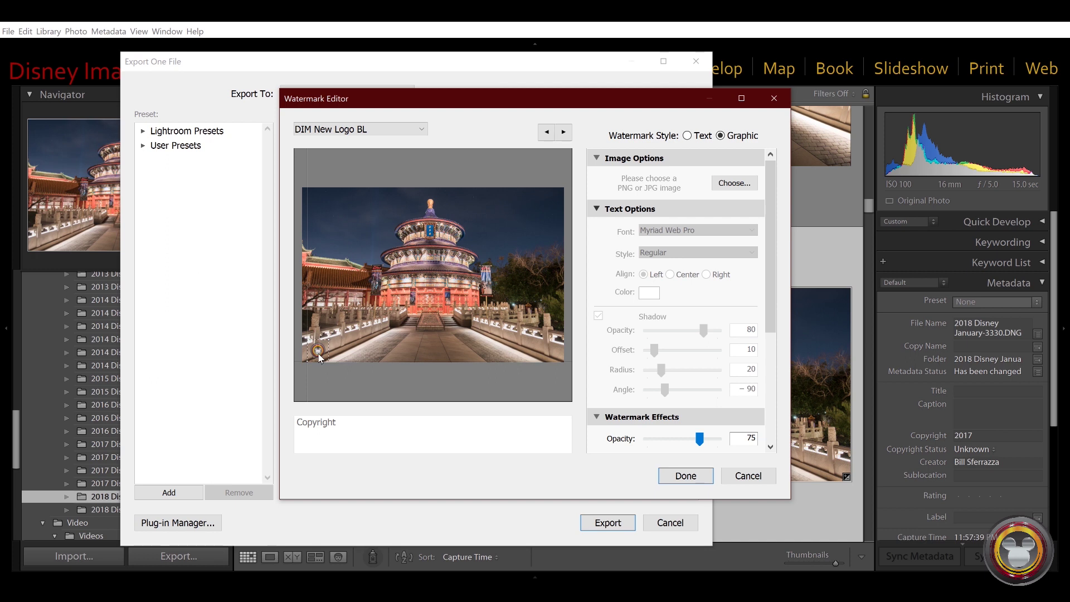
{"action": "scroll", "coordinate": [680, 355], "scroll_direction": "down", "scroll_amount": 5}
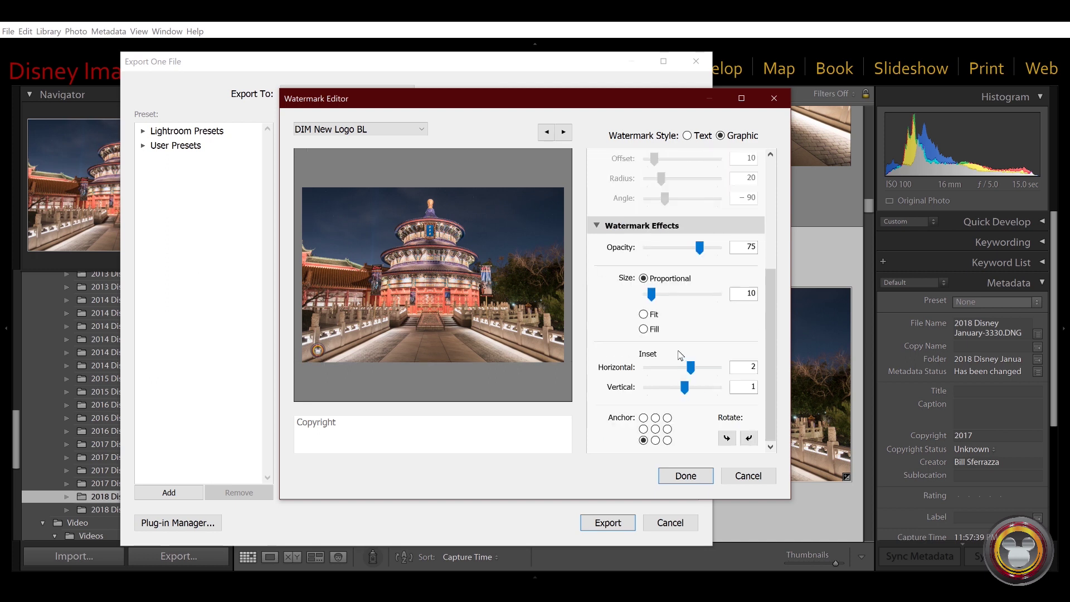
{"action": "scroll", "coordinate": [683, 357], "scroll_direction": "up", "scroll_amount": 5}
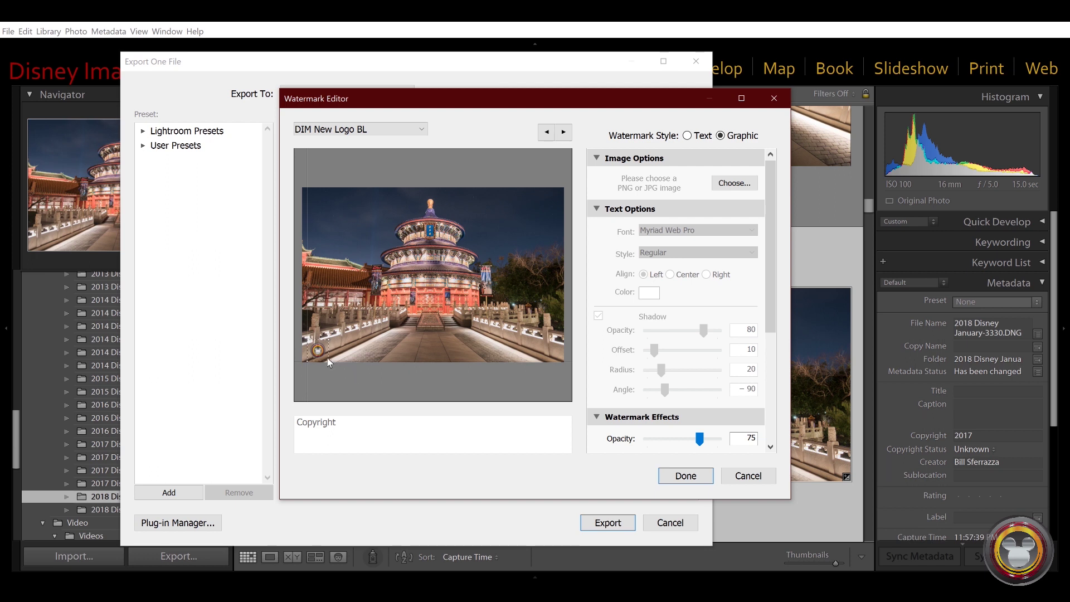
{"action": "left_click_drag", "start_coordinate": [767, 278], "coordinate": [772, 376]}
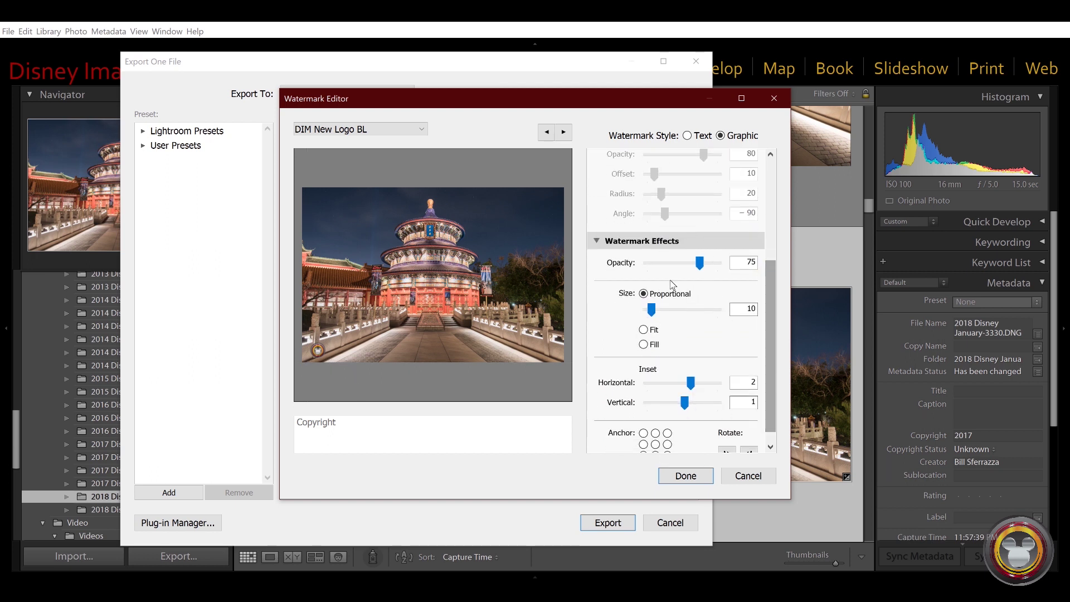
{"action": "mouse_move", "coordinate": [768, 308]}
{"action": "left_mouse_down"}
{"action": "mouse_move", "coordinate": [768, 202]}
{"action": "mouse_move", "coordinate": [769, 322]}
{"action": "left_mouse_up"}
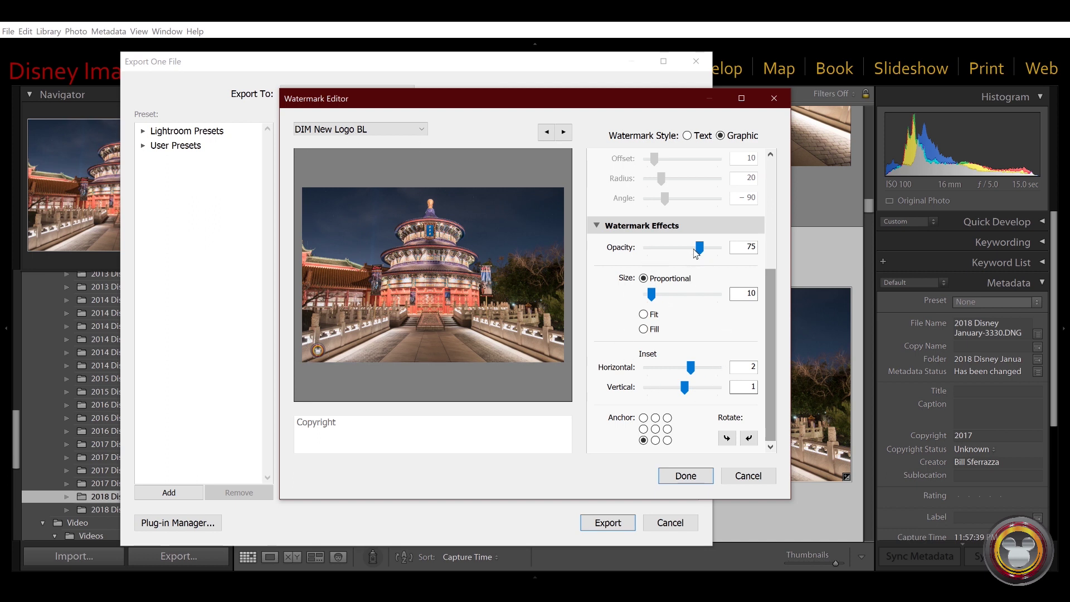
Try lowering the watermark opacity from 75 to 55, then cancel saving it as a new preset
{"action": "left_click_drag", "start_coordinate": [698, 248], "coordinate": [686, 248]}
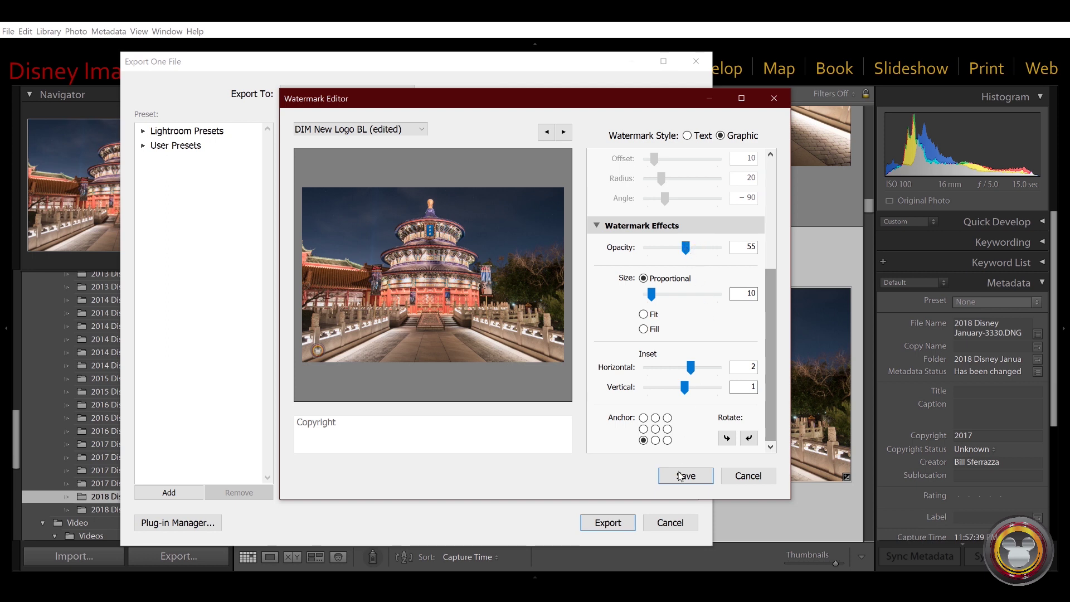
{"action": "left_click", "coordinate": [681, 477]}
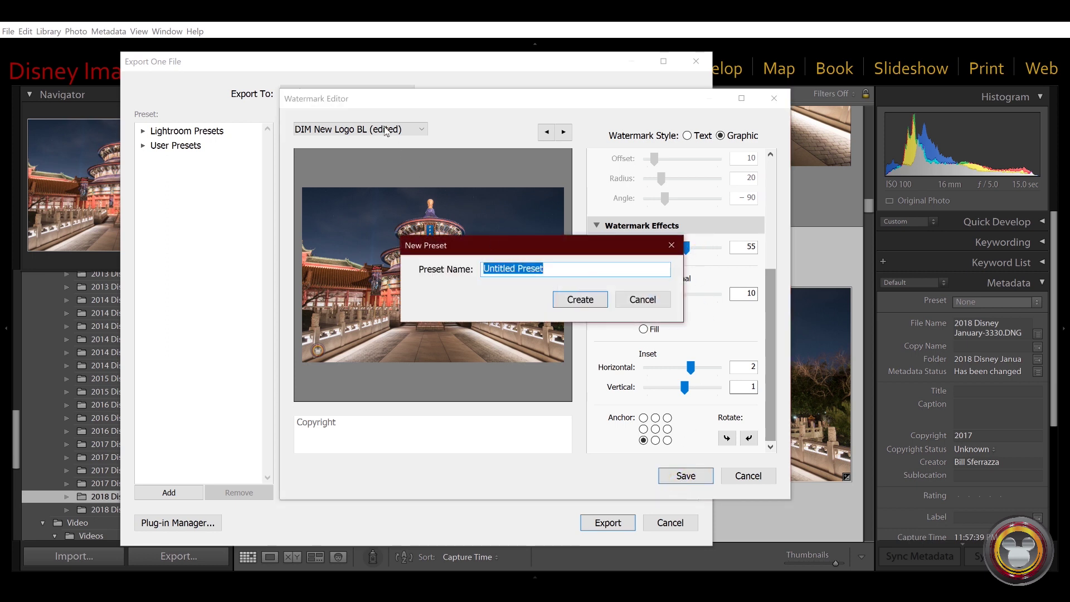
{"action": "left_click", "coordinate": [646, 303]}
Reopen the Watermark Editor, try the DIM Logo New BR preset, then load DIM BL Custom
{"action": "key", "text": "Escape"}
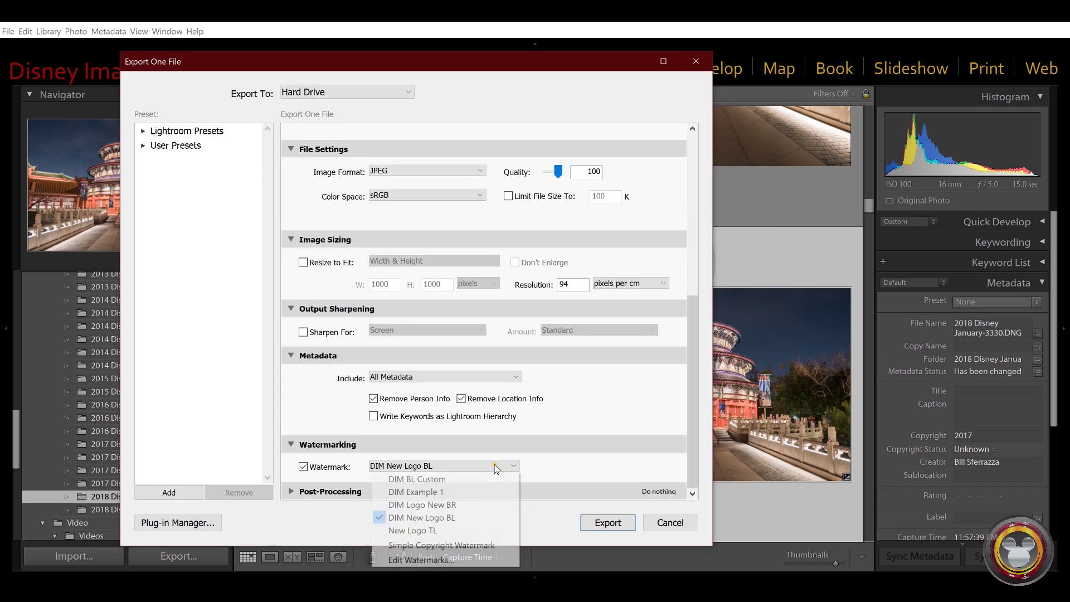
{"action": "left_click", "coordinate": [474, 558]}
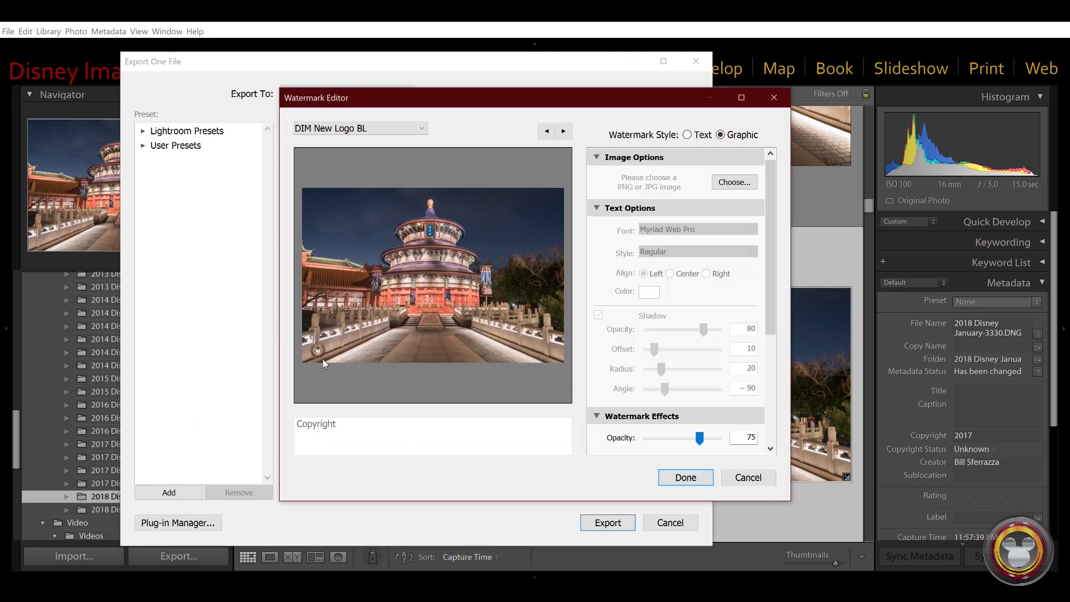
{"action": "left_click", "coordinate": [416, 134]}
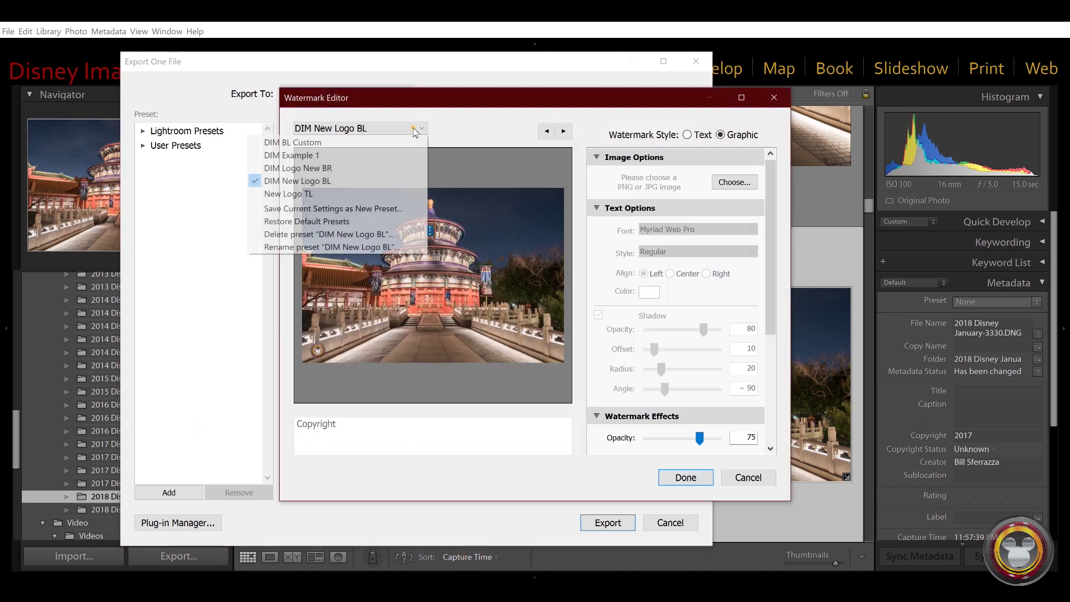
{"action": "left_click", "coordinate": [328, 169]}
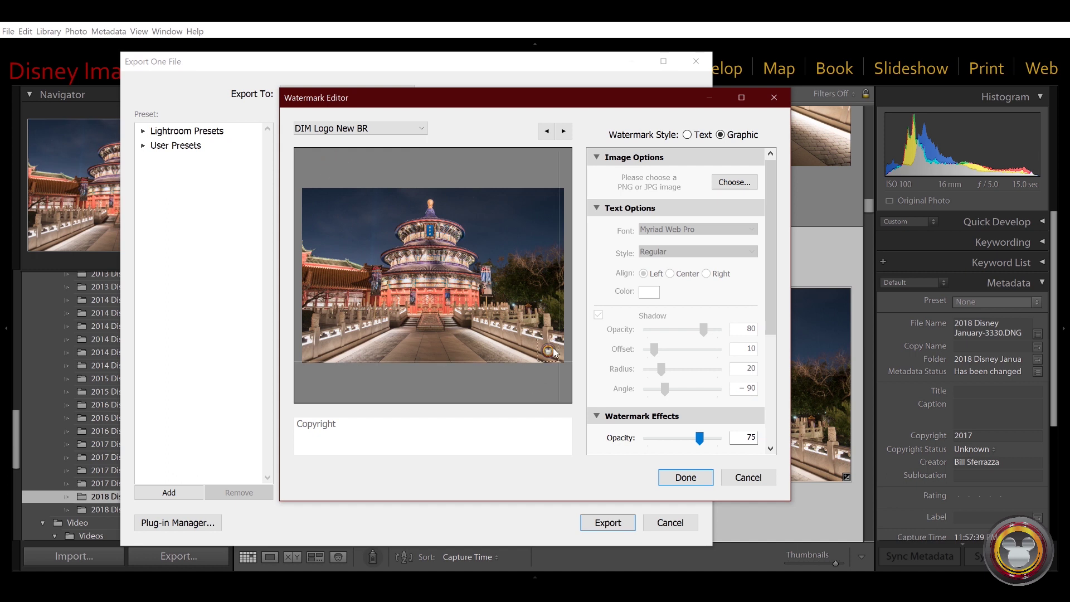
{"action": "left_click", "coordinate": [412, 134]}
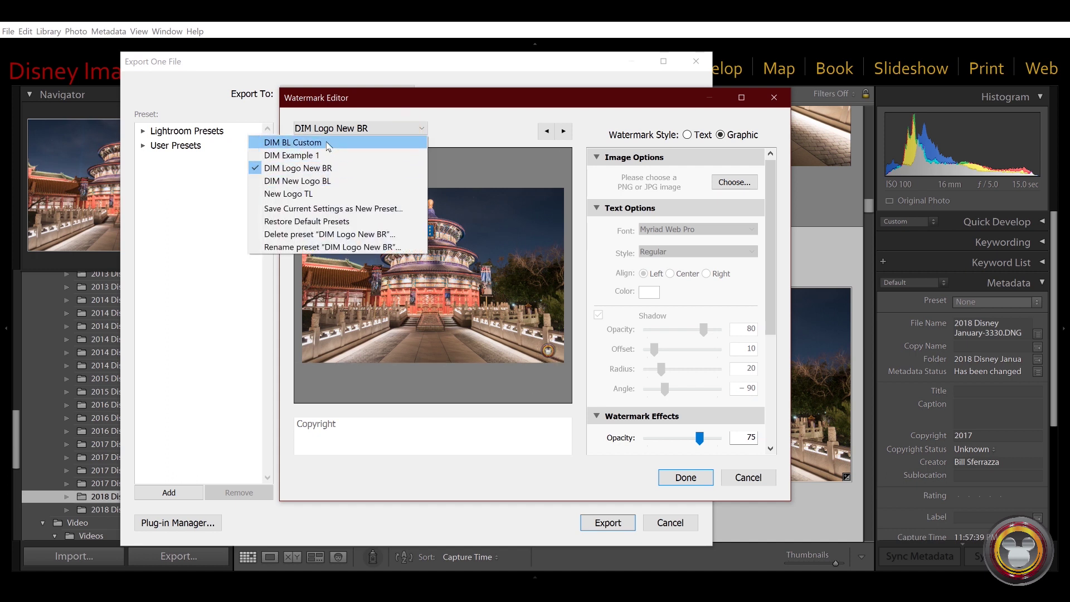
{"action": "left_click", "coordinate": [328, 156]}
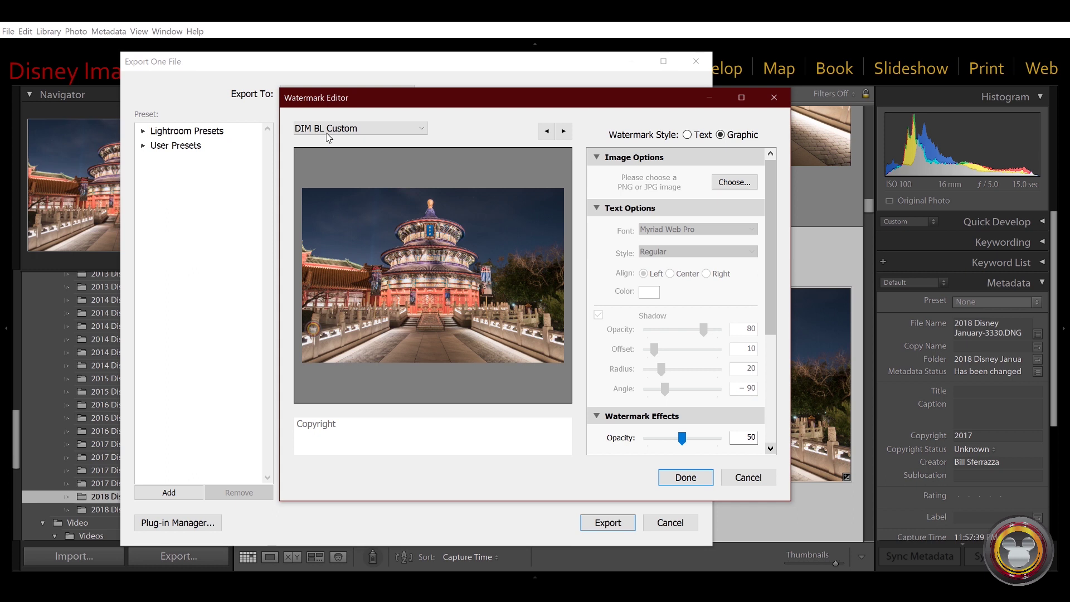
Switch the watermark style to Text and replace the 'Copyright' text with 'b'
{"action": "left_click", "coordinate": [687, 135]}
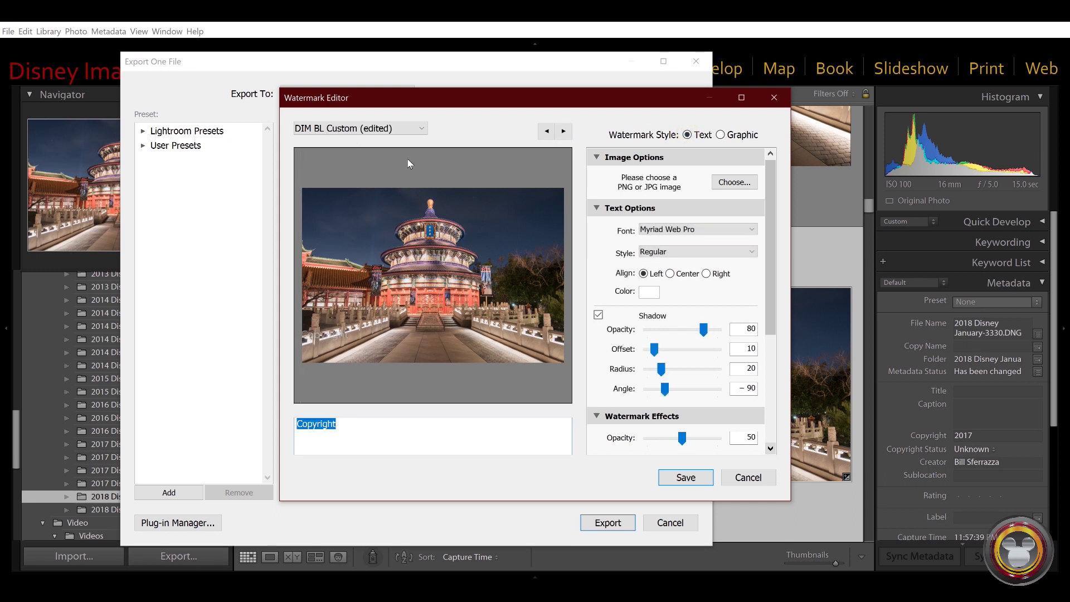
{"action": "left_click", "coordinate": [341, 338]}
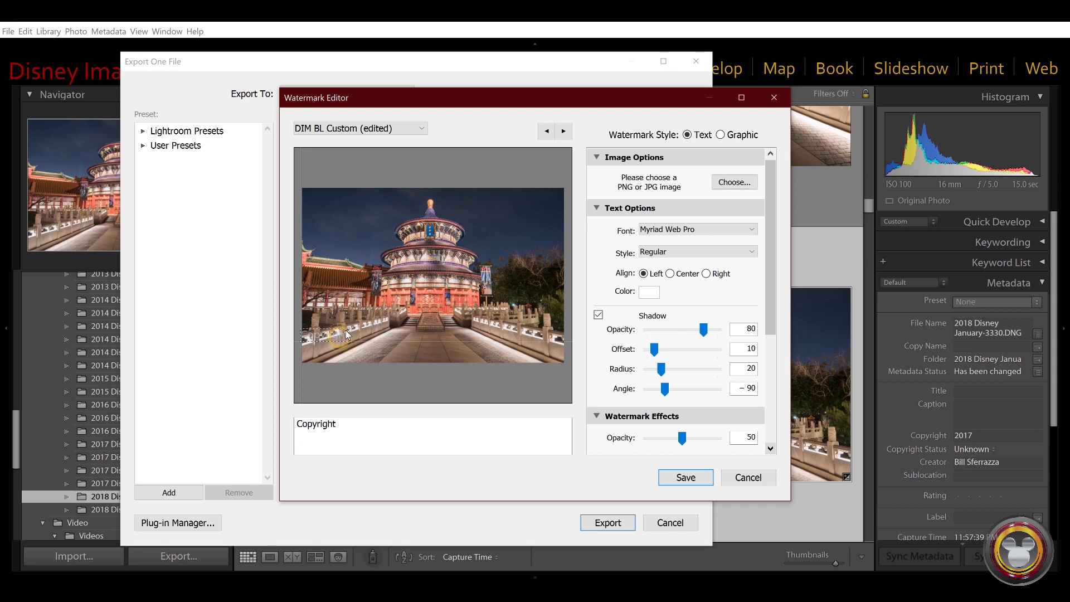
{"action": "left_click_drag", "start_coordinate": [343, 423], "coordinate": [297, 423]}
{"action": "left_click", "coordinate": [334, 424]}
{"action": "double_click", "coordinate": [323, 423]}
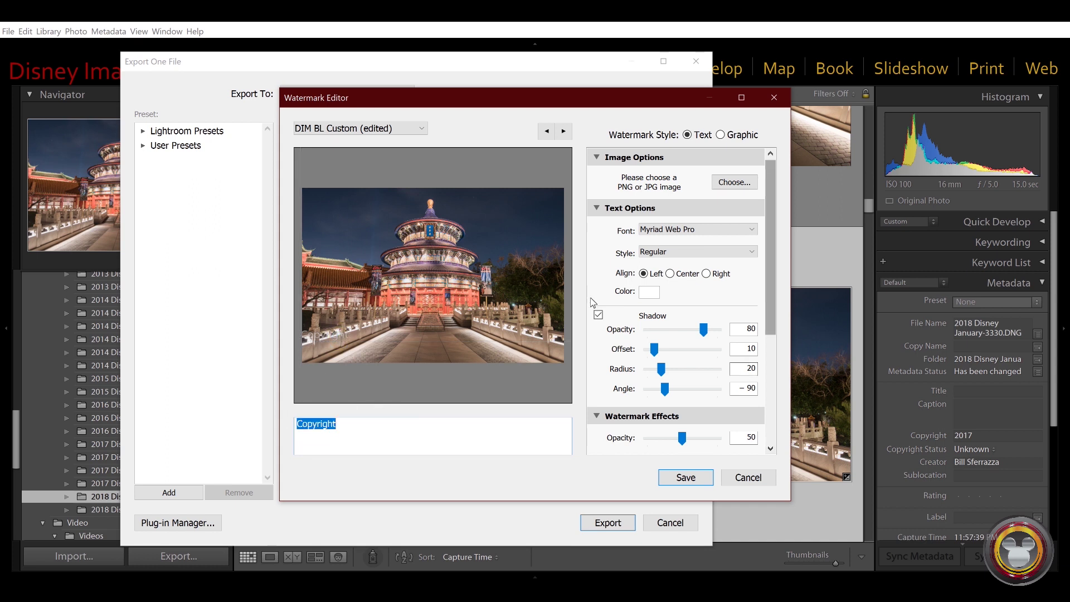
{"action": "type", "text": "bill"}
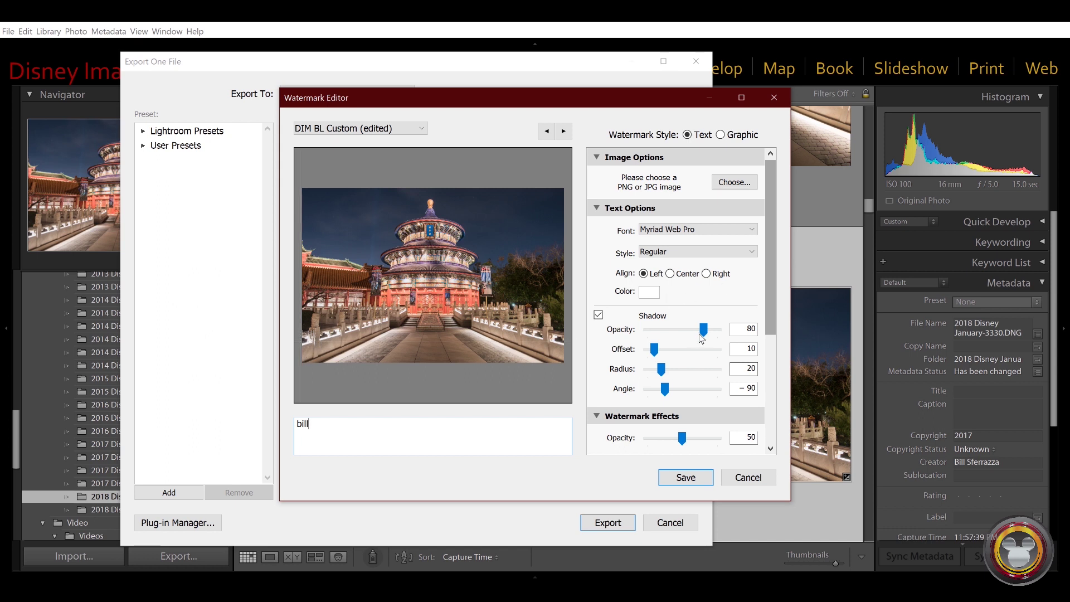
Raise shadow opacity and watermark opacity to 100, skip saving a preset, and return to Graphic style
{"action": "left_click_drag", "start_coordinate": [702, 334], "coordinate": [720, 331]}
{"action": "left_click_drag", "start_coordinate": [682, 438], "coordinate": [719, 438]}
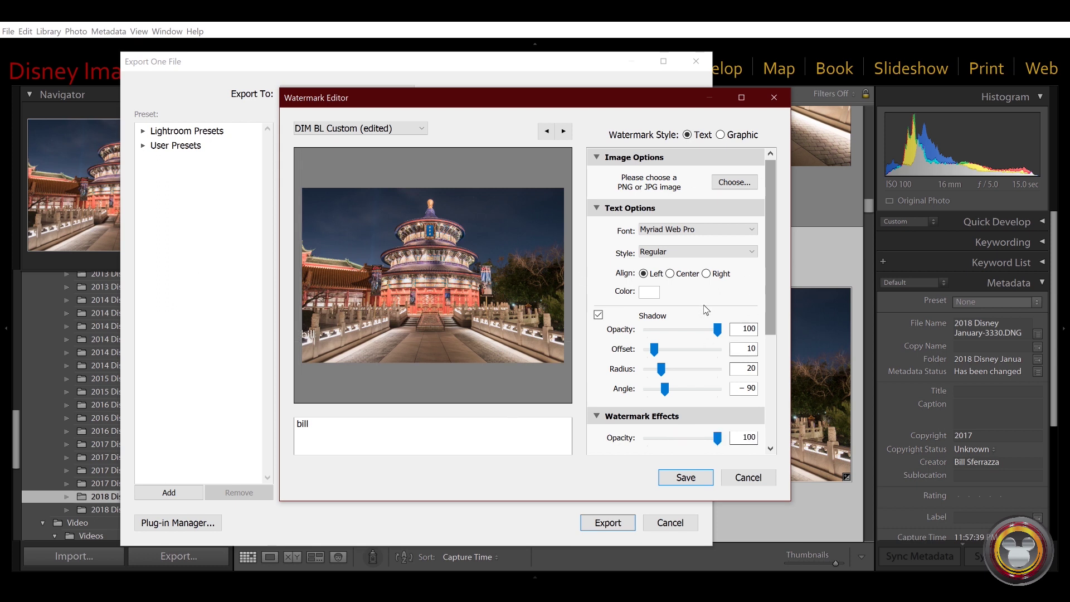
{"action": "left_click", "coordinate": [687, 478]}
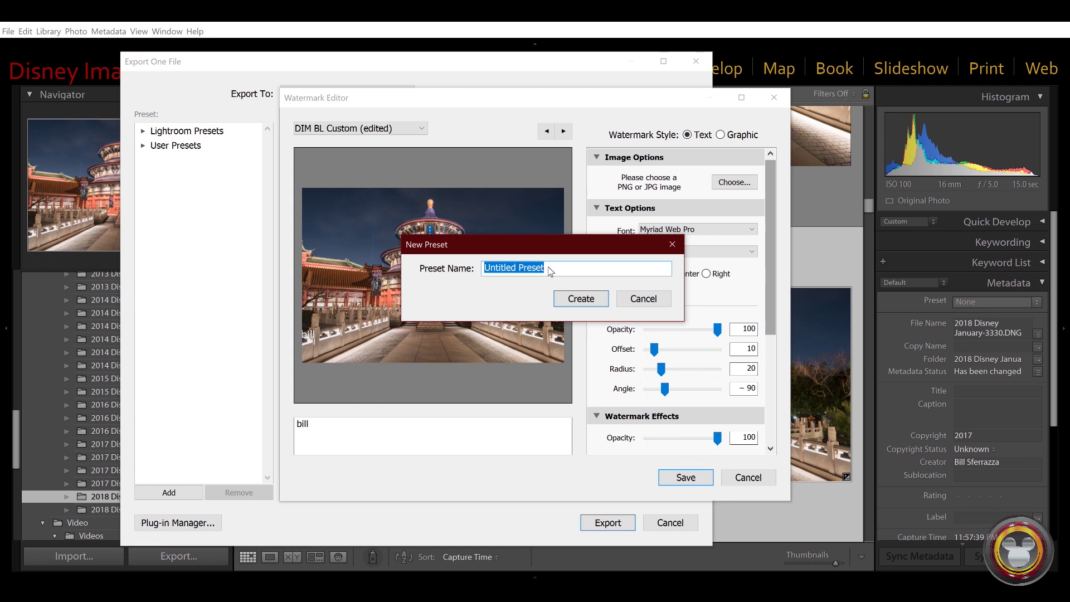
{"action": "left_click", "coordinate": [643, 298]}
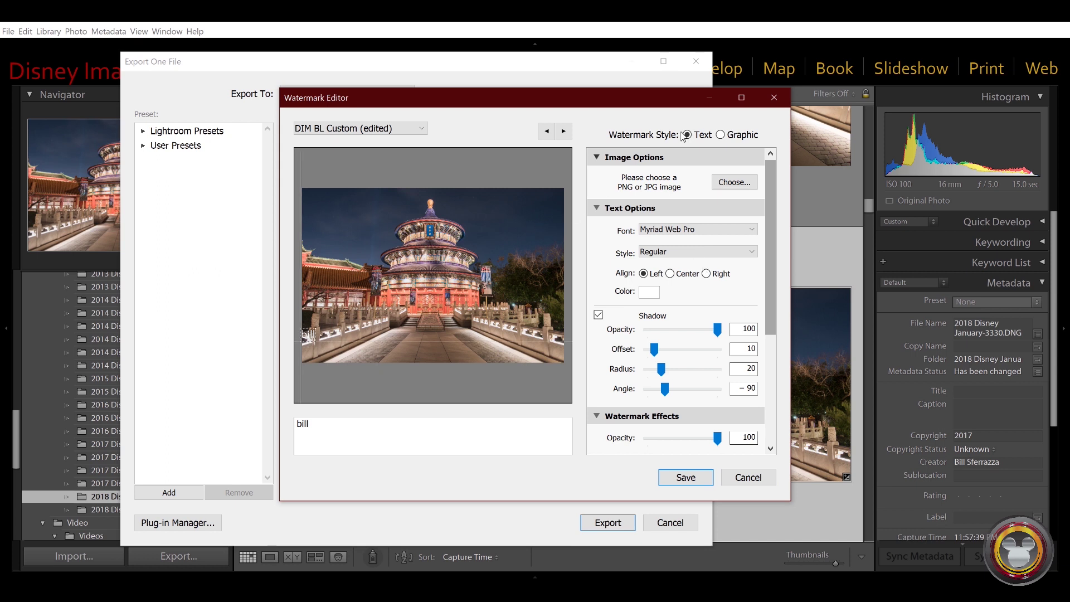
{"action": "left_click", "coordinate": [721, 134]}
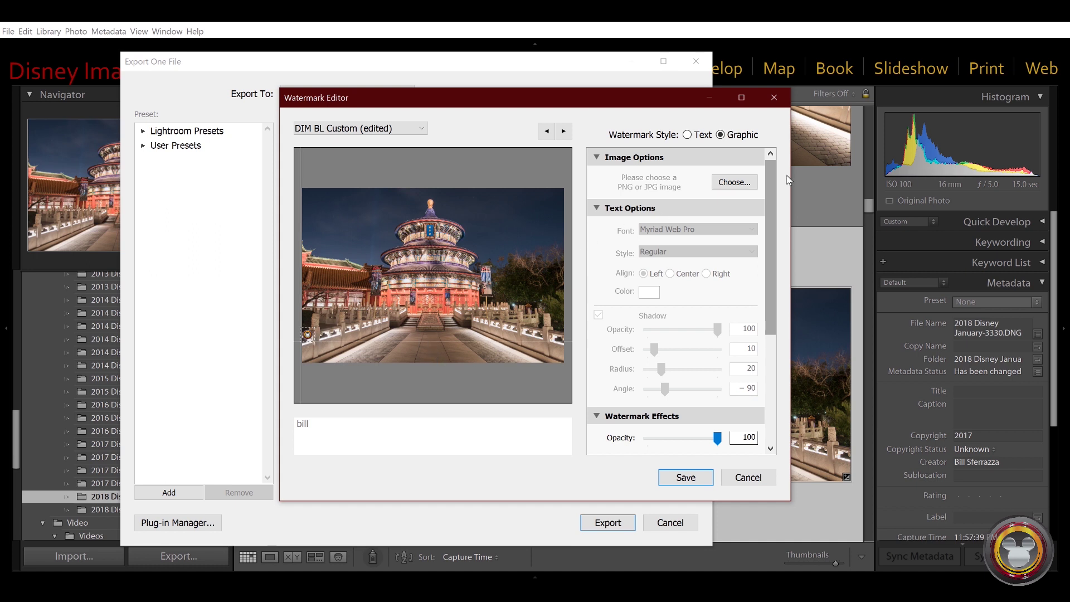
Choose 14390_Disney_Image_Makers_SP_01 PNG from Pictures > Logo > 2018 New Disney Image Makers Logo as the watermark
{"action": "left_click", "coordinate": [734, 182]}
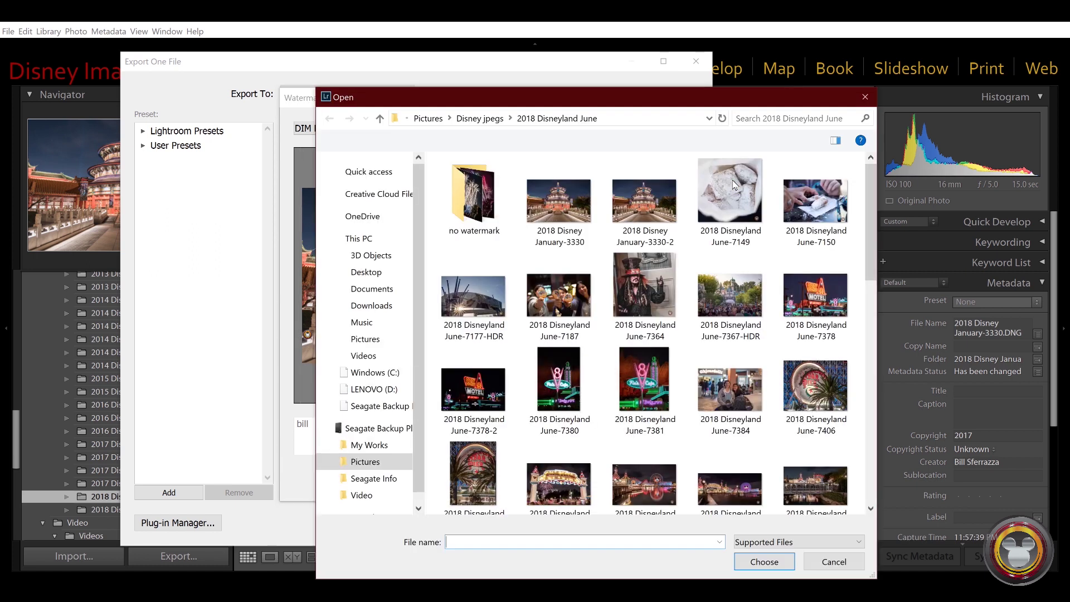
{"action": "left_click", "coordinate": [362, 339]}
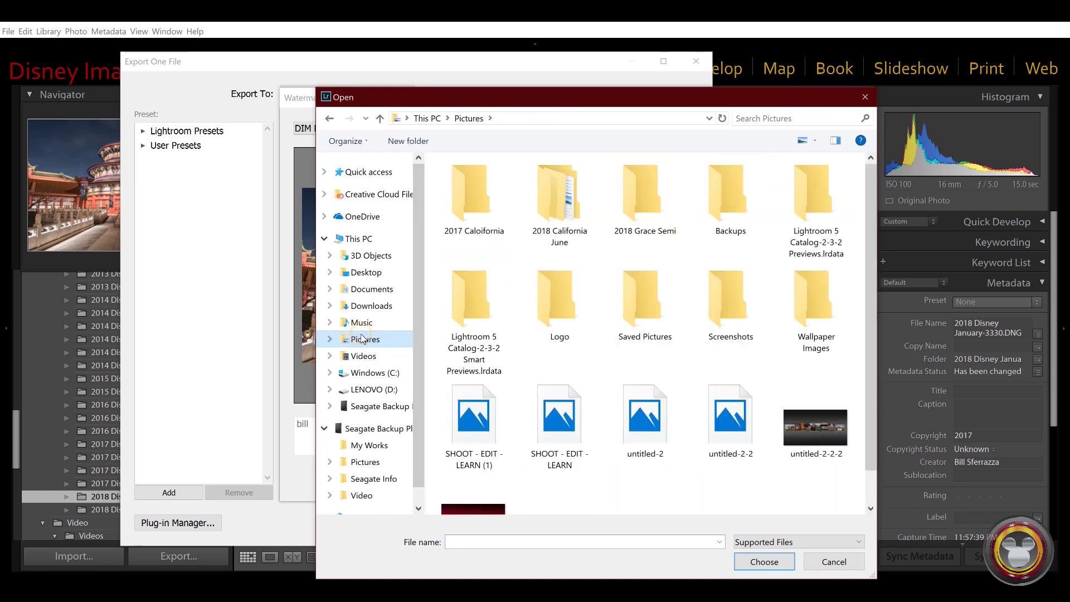
{"action": "double_click", "coordinate": [581, 311]}
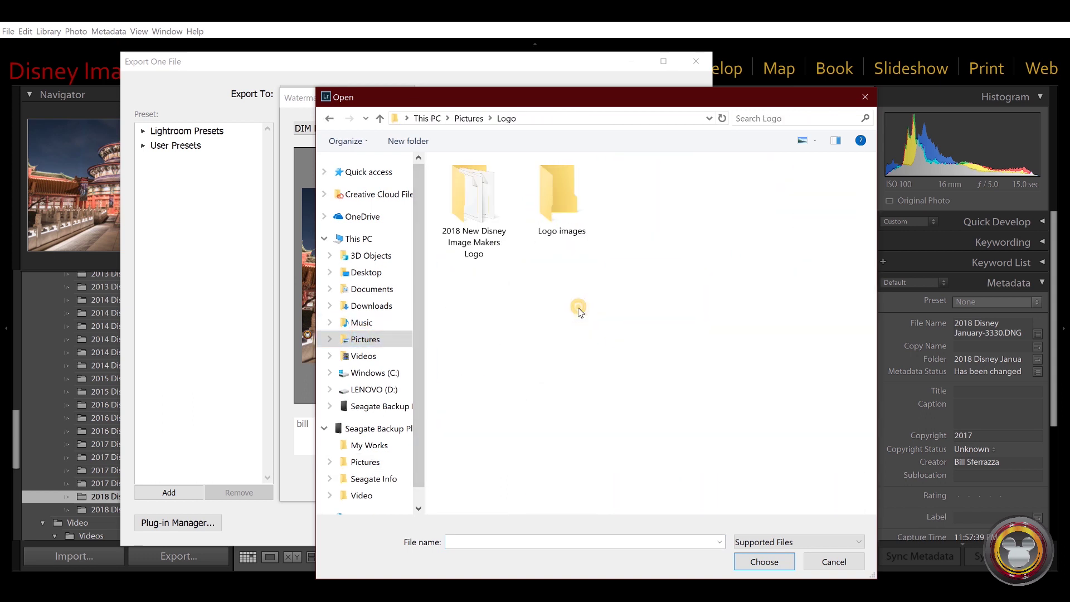
{"action": "double_click", "coordinate": [500, 208]}
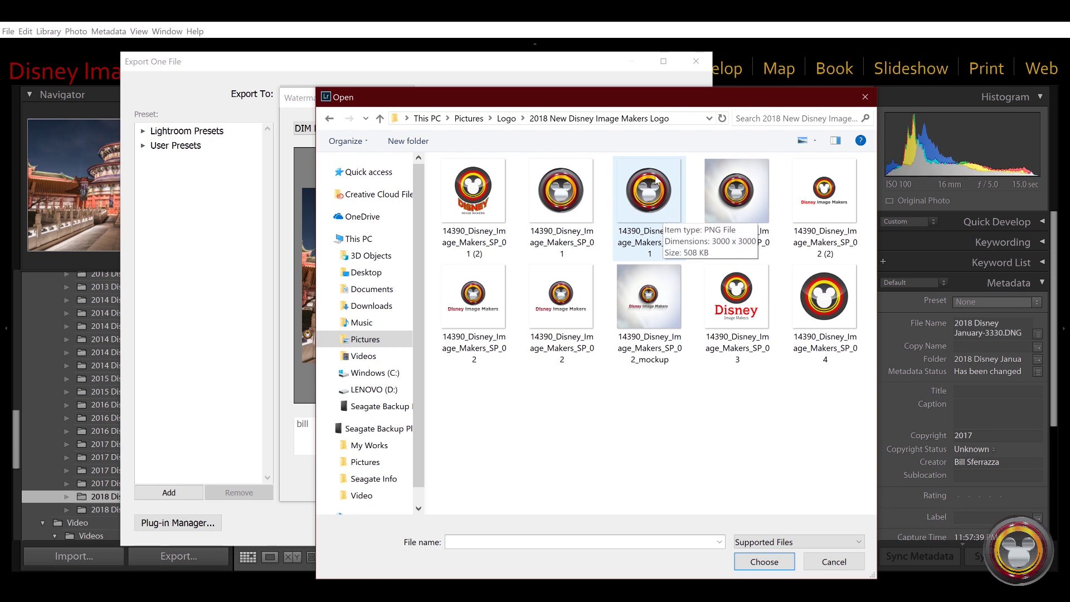
{"action": "left_click", "coordinate": [652, 207]}
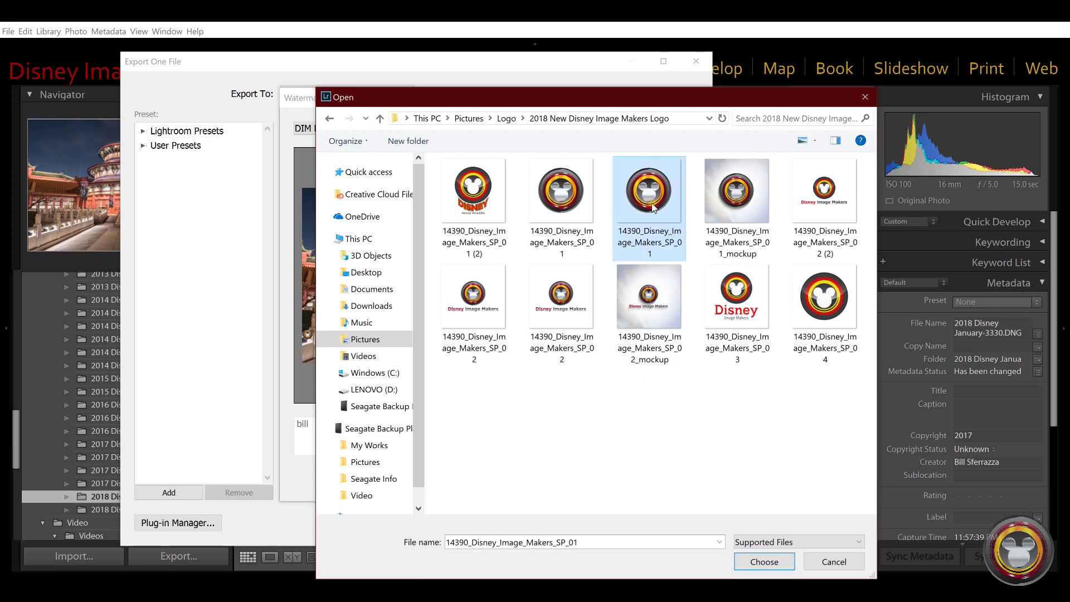
{"action": "left_click", "coordinate": [752, 564]}
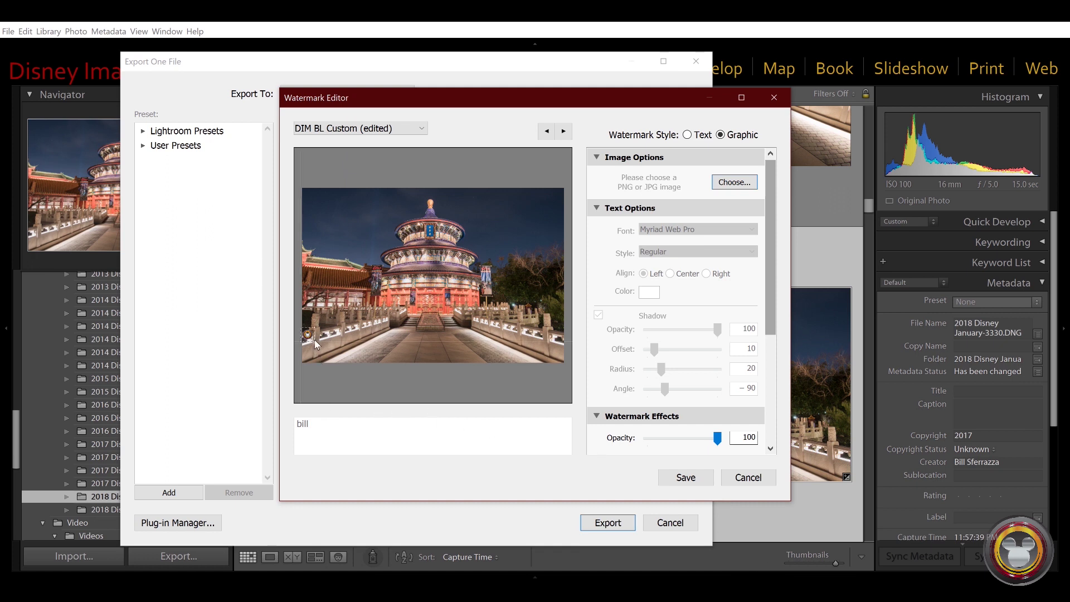
Stretch the logo across the photo's left half and save the settings as preset 'giant logo'
{"action": "left_click_drag", "start_coordinate": [315, 340], "coordinate": [454, 343]}
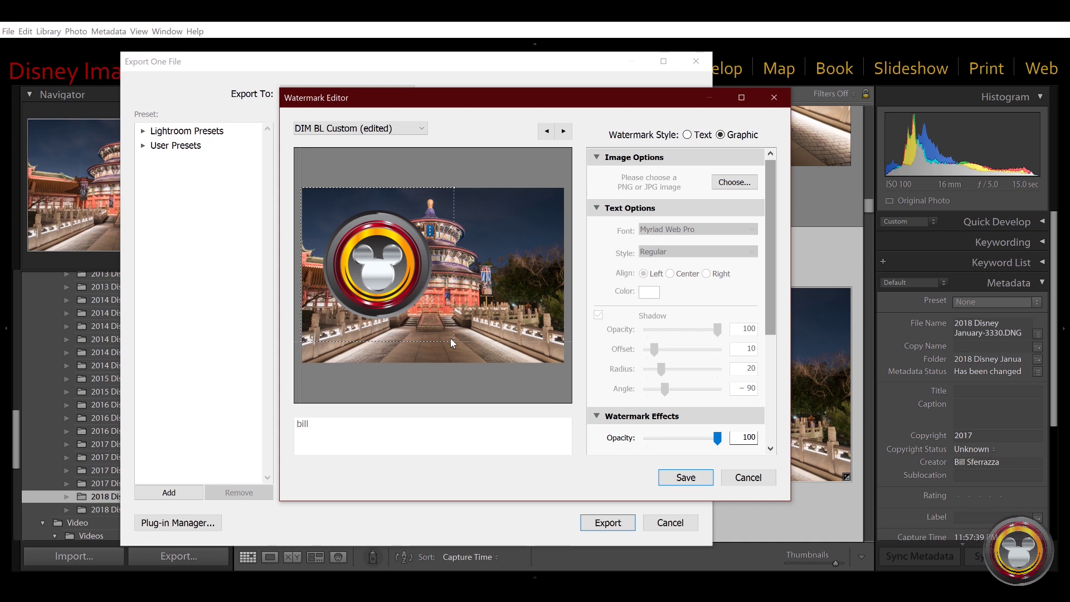
{"action": "left_click", "coordinate": [684, 478]}
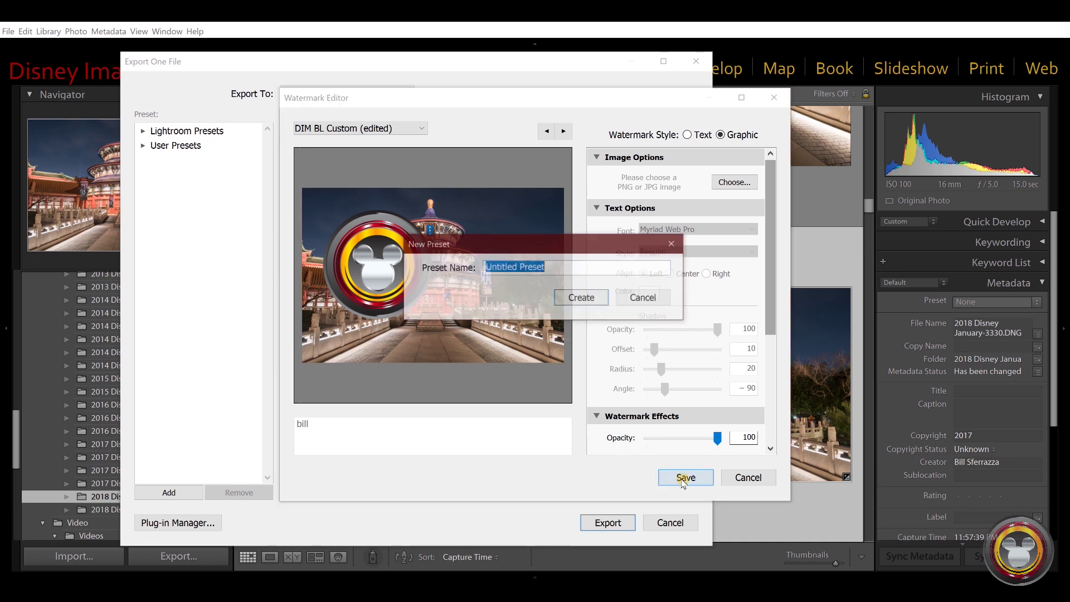
{"action": "type", "text": "giant logo"}
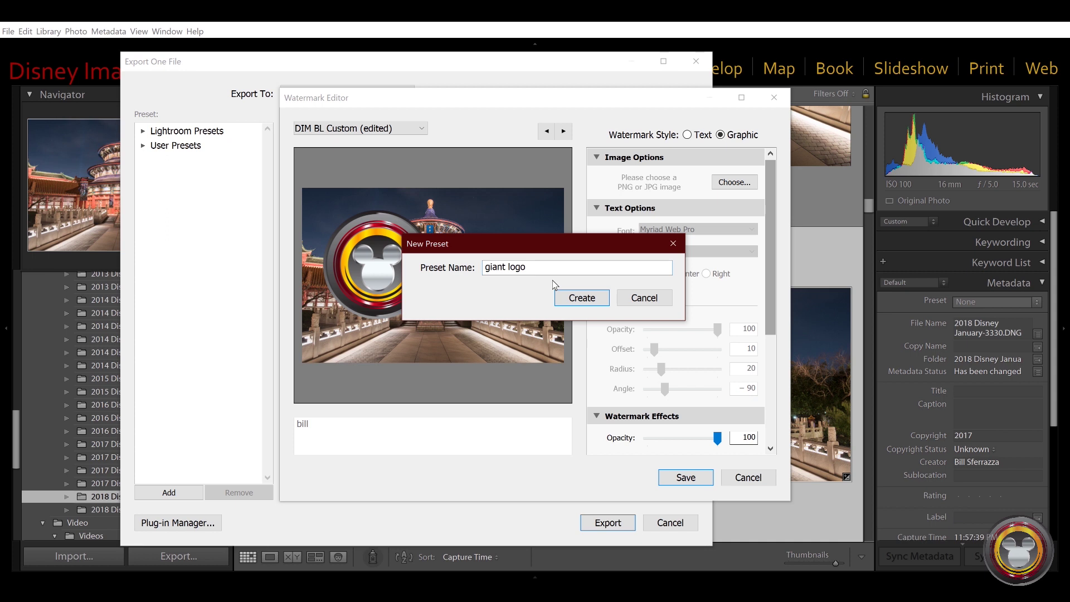
{"action": "left_click", "coordinate": [580, 302]}
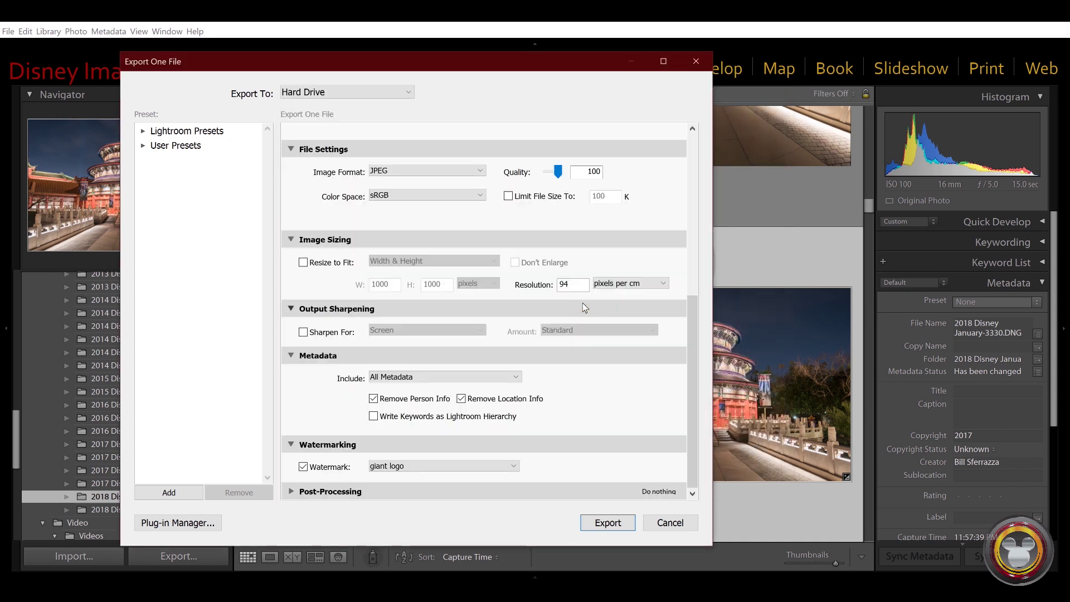
Keep 'giant logo' as the watermark and export the JPEG using a unique file name
{"action": "left_click", "coordinate": [474, 466]}
{"action": "left_click", "coordinate": [466, 527]}
{"action": "left_click", "coordinate": [620, 529]}
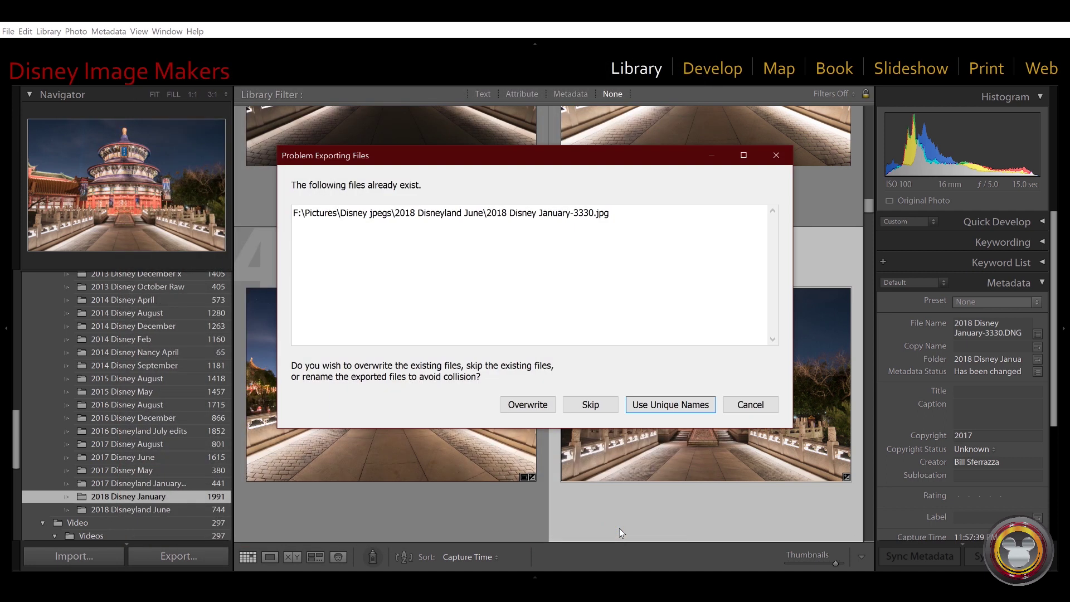
{"action": "left_click", "coordinate": [664, 411]}
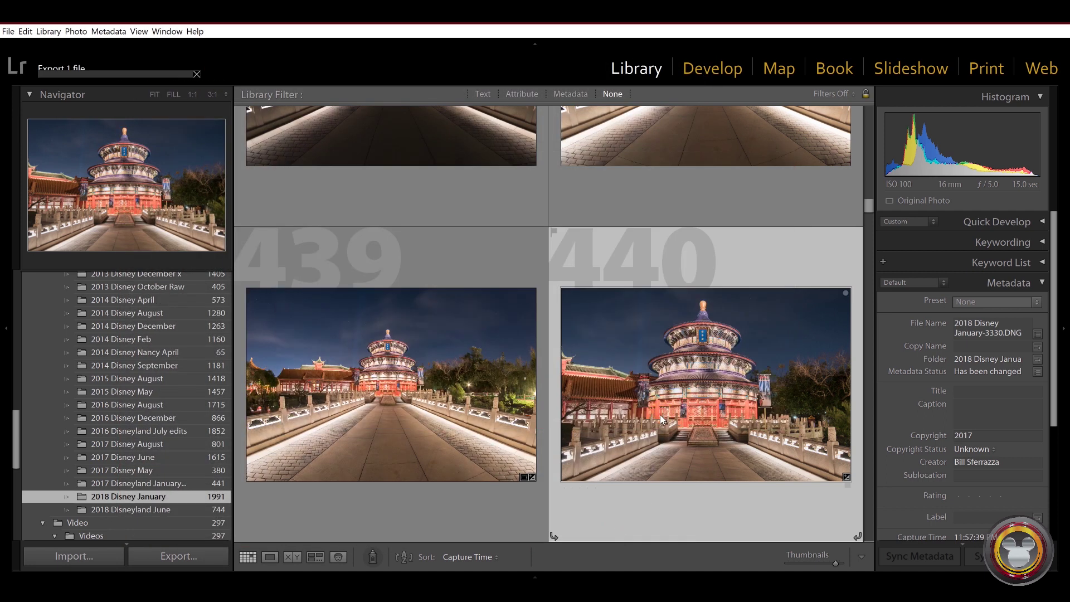
{"action": "key", "text": "super+e"}
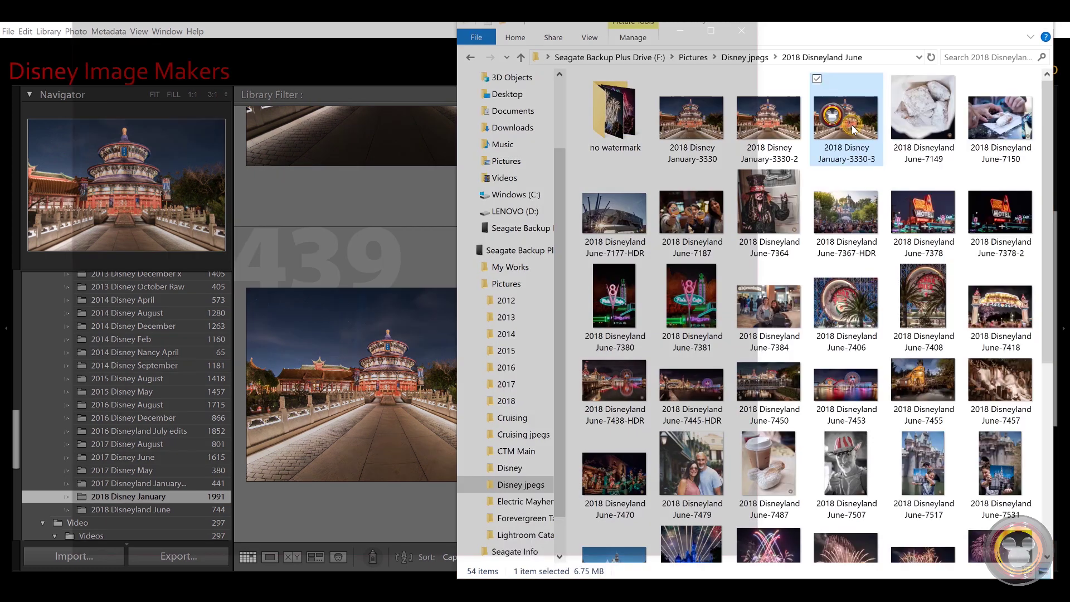
Open the exported 2018 Disney January-3330-3 photo from the 2018 Disneyland June folder to check the watermark
{"action": "double_click", "coordinate": [852, 125]}
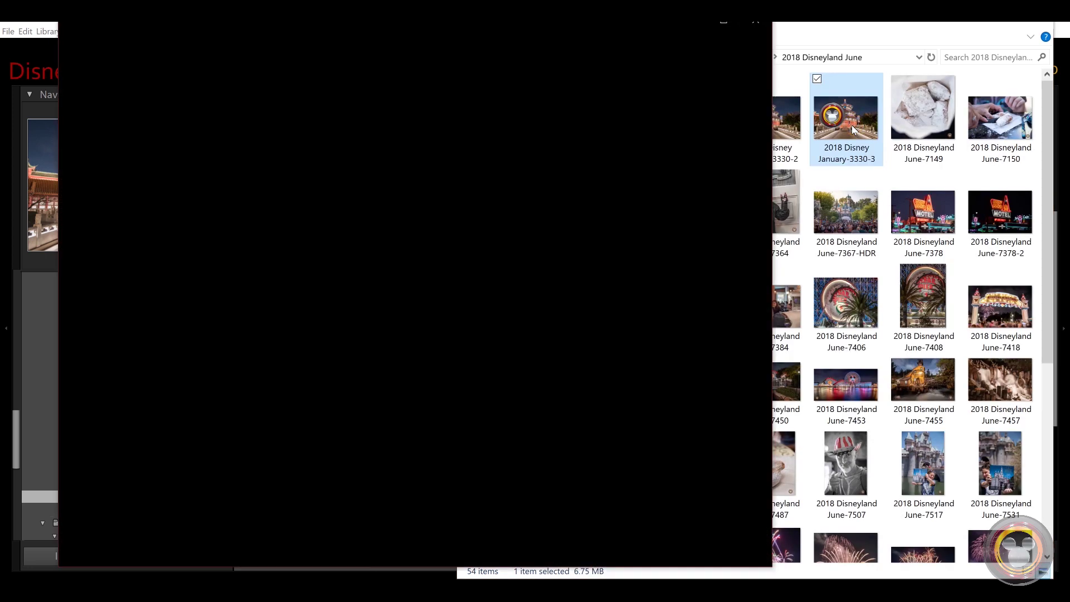